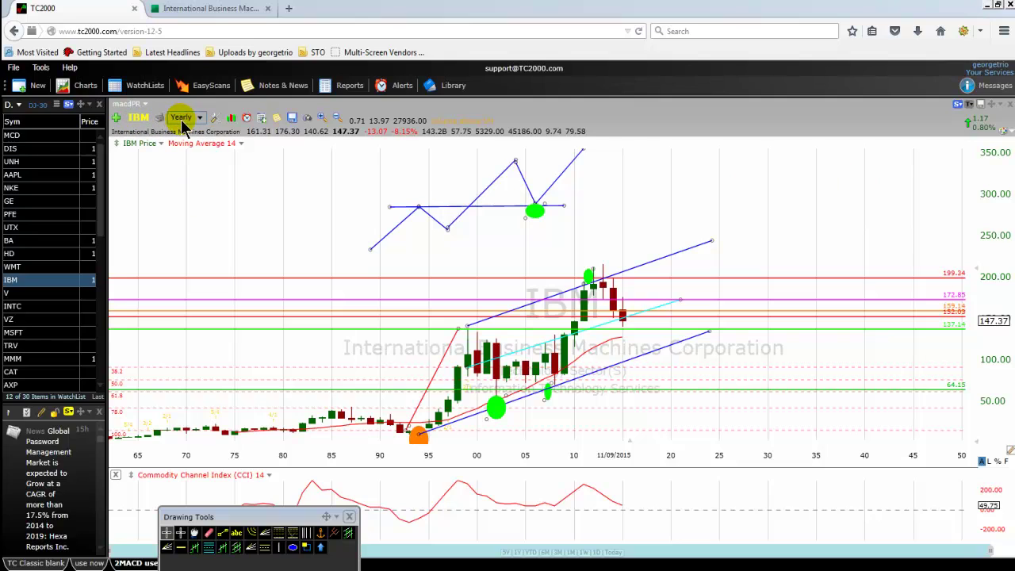
# - Draw a green ellipse at the first peak of the schematic zigzag sketched above the yearly price candles
pyautogui.moveTo(267, 516)
pyautogui.mouseDown()
pyautogui.moveTo(228, 555)
pyautogui.moveTo(220, 544)
pyautogui.mouseUp()
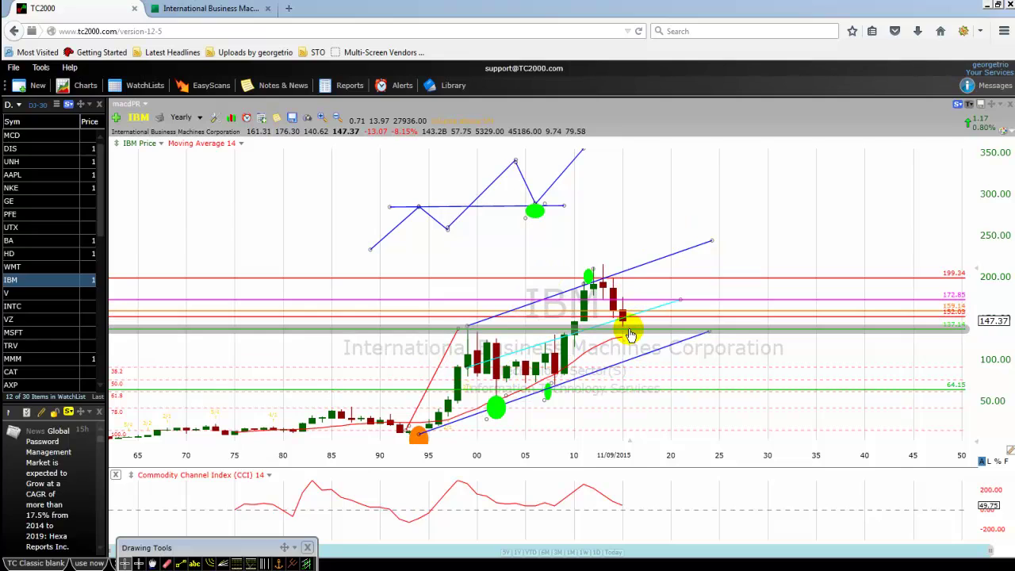
pyautogui.moveTo(630, 334)
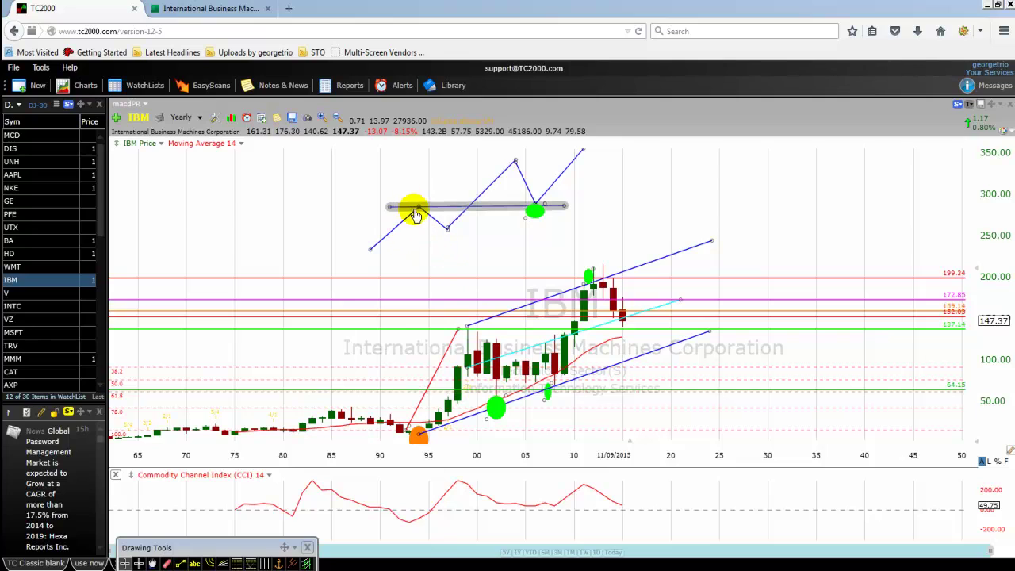
pyautogui.moveTo(439, 311)
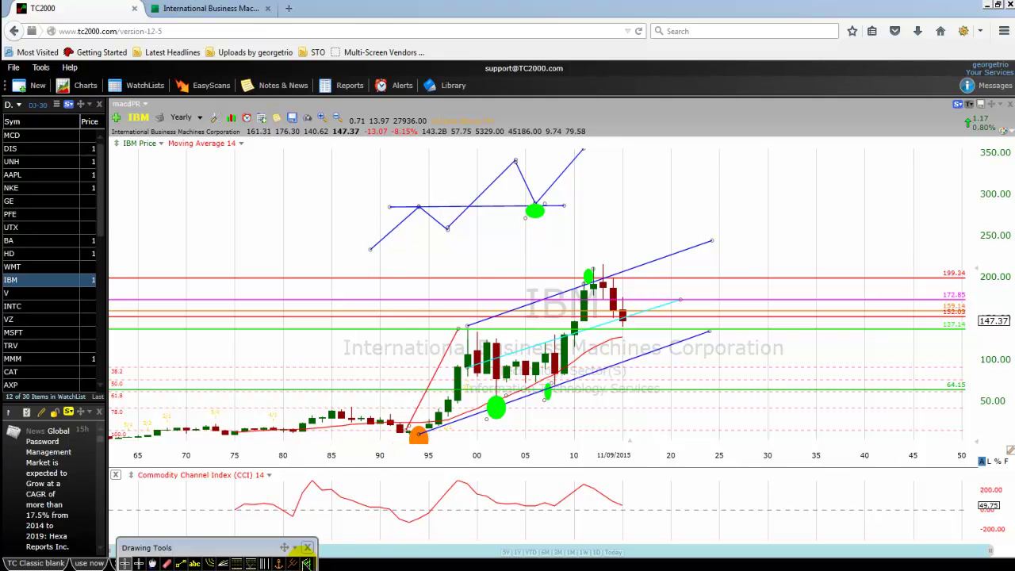
pyautogui.moveTo(241, 542)
pyautogui.mouseDown()
pyautogui.moveTo(244, 497)
pyautogui.moveTo(283, 433)
pyautogui.mouseUp()
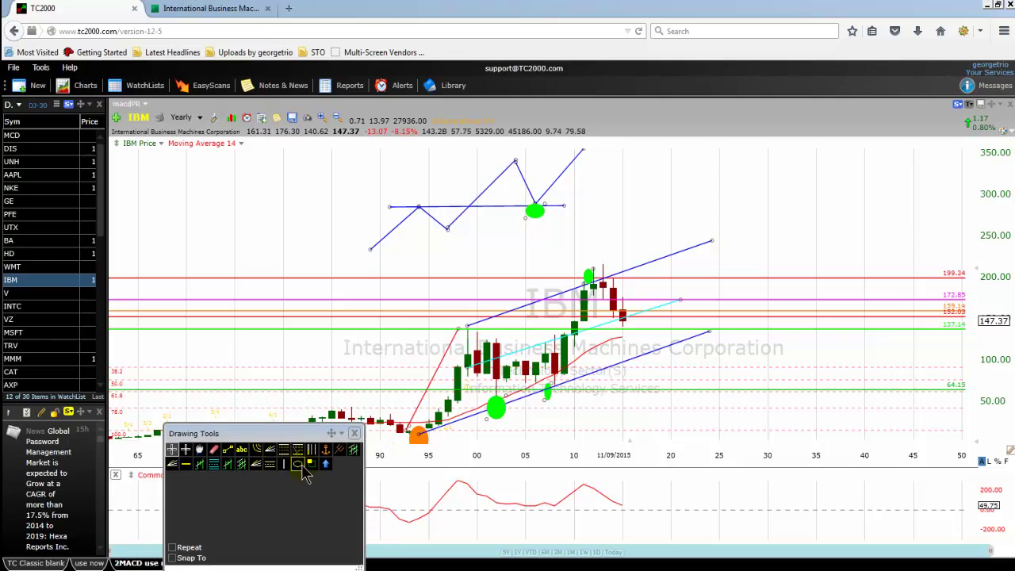
pyautogui.click(297, 464)
pyautogui.moveTo(428, 192); pyautogui.dragTo(411, 207)
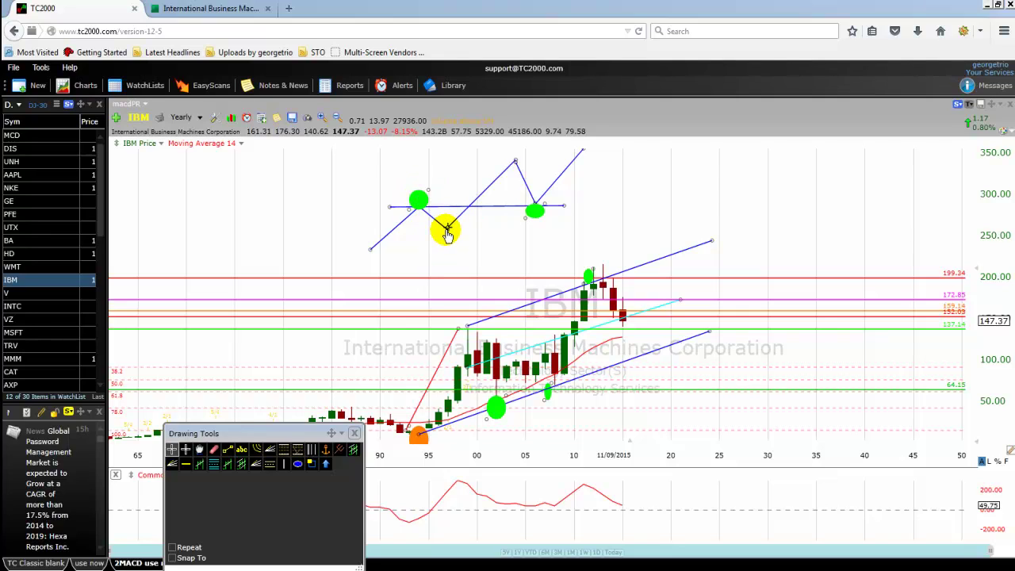
pyautogui.click(447, 230)
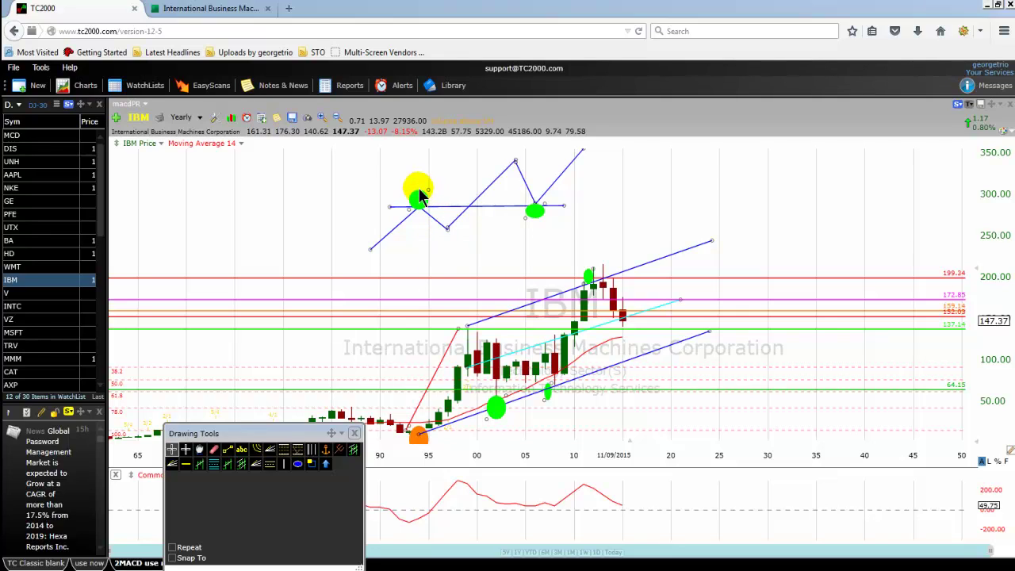
# - Move the new ellipse from the zigzag sketch onto the 1999 high, and the existing top ellipse above the 2013 peak
pyautogui.moveTo(420, 203)
pyautogui.moveTo(428, 205)
pyautogui.mouseDown()
pyautogui.moveTo(425, 307)
pyautogui.moveTo(479, 324)
pyautogui.mouseUp()
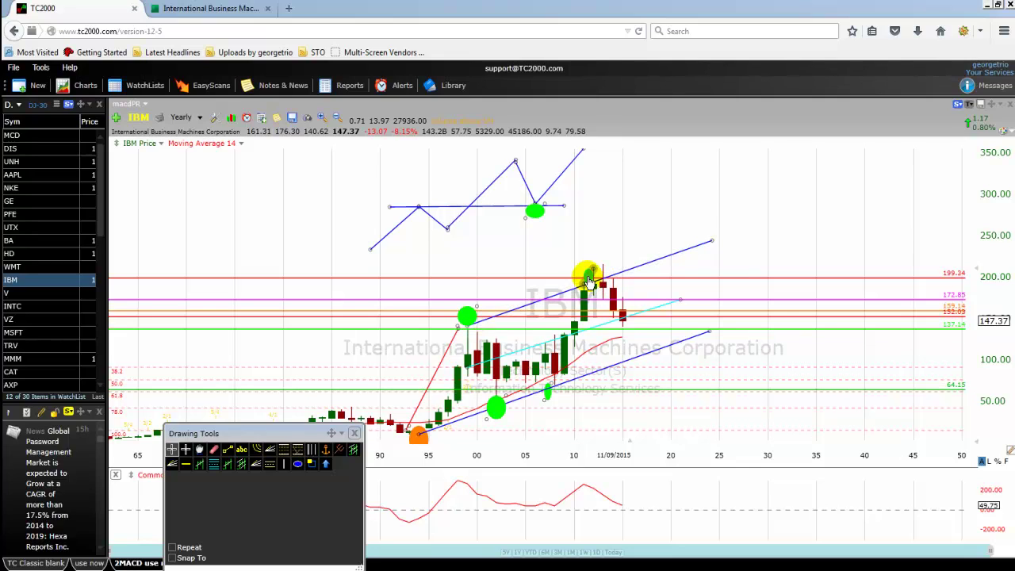
pyautogui.moveTo(587, 274); pyautogui.dragTo(599, 261)
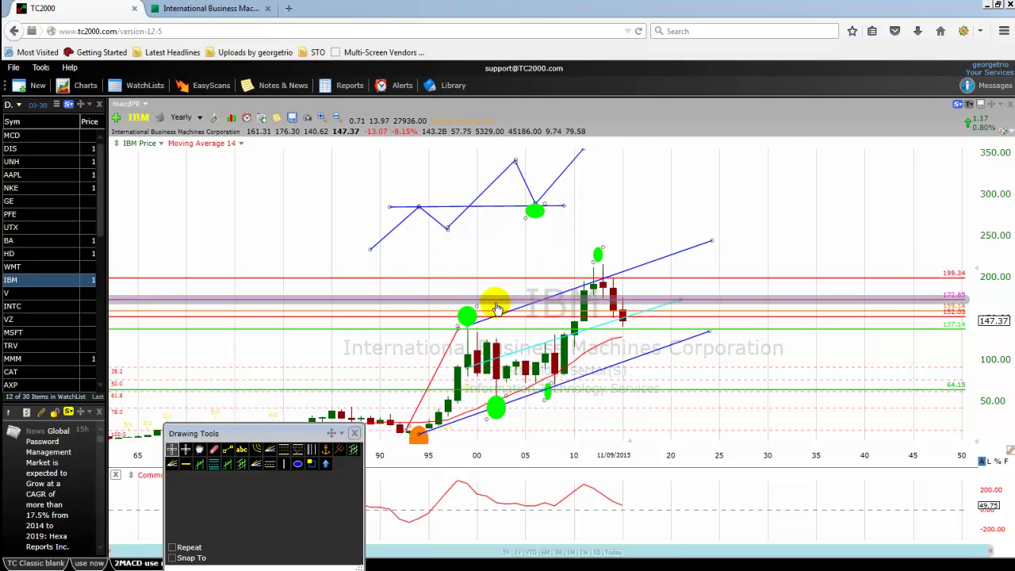
# - Move the ellipse from the 1999 high back to the first peak of the zigzag sketch
pyautogui.moveTo(467, 314); pyautogui.dragTo(419, 196)
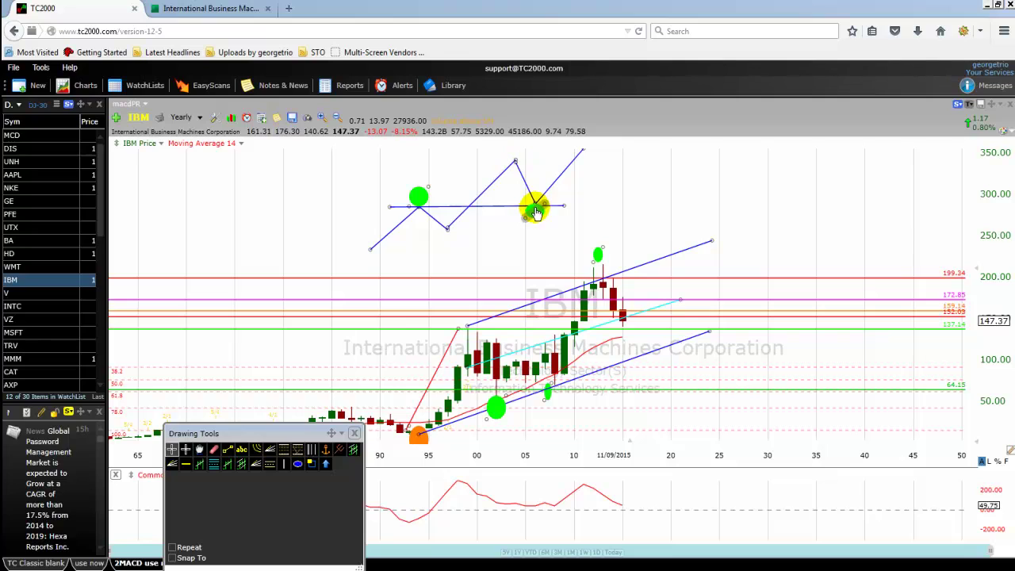
pyautogui.moveTo(417, 199)
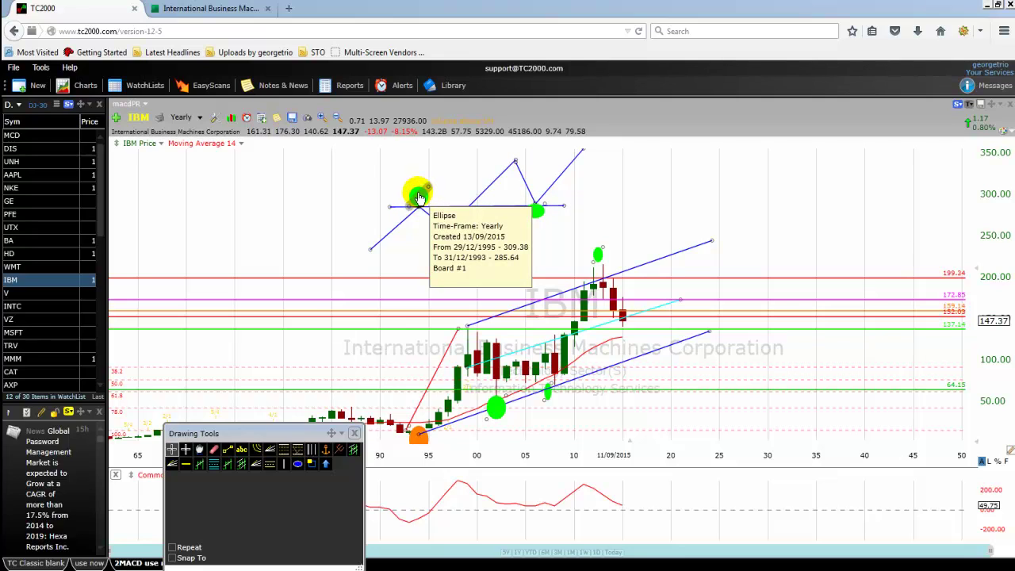
pyautogui.moveTo(417, 199); pyautogui.dragTo(455, 215)
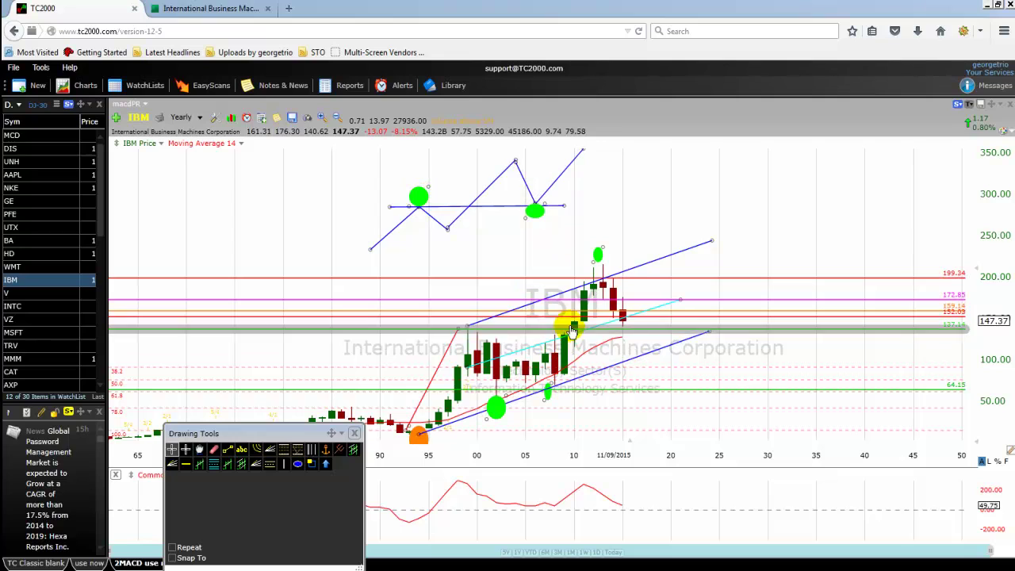
# - Move the ellipse from the zigzag sketch to about 2000, just above the 137.14 horizontal line
pyautogui.moveTo(417, 198)
pyautogui.mouseDown()
pyautogui.moveTo(471, 317)
pyautogui.moveTo(490, 318)
pyautogui.mouseUp()
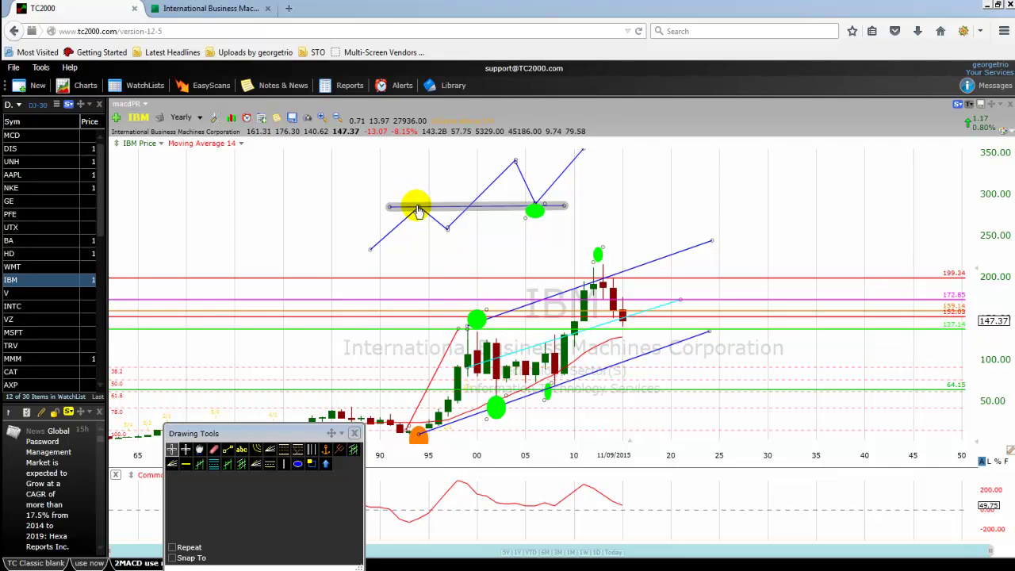
pyautogui.moveTo(419, 211)
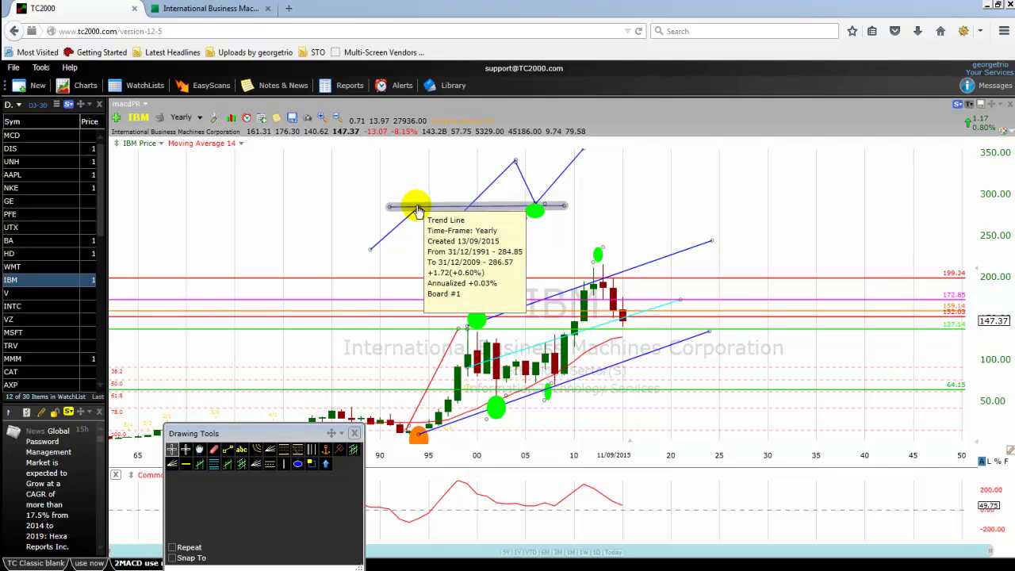
pyautogui.click(534, 207)
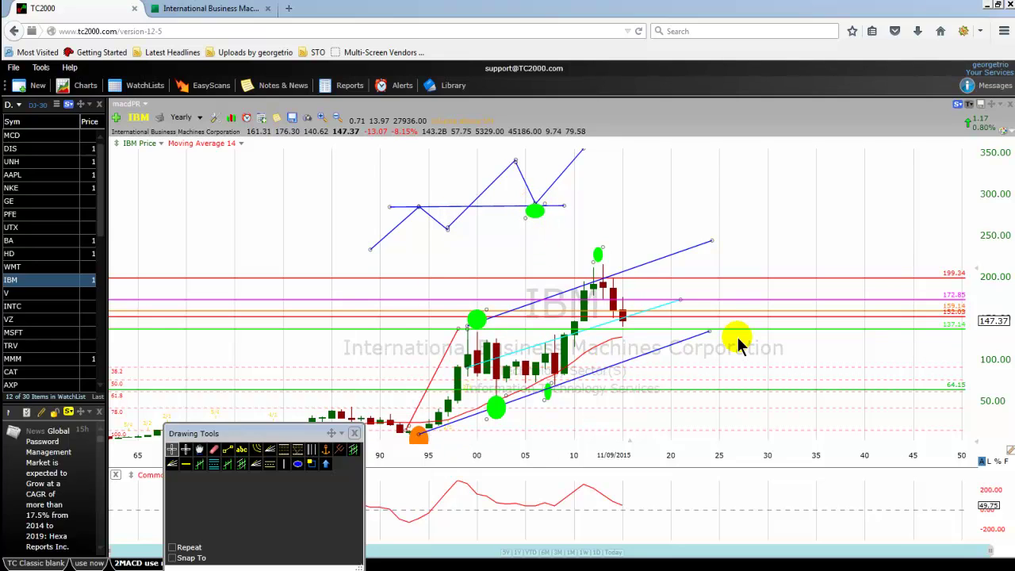
pyautogui.moveTo(728, 321)
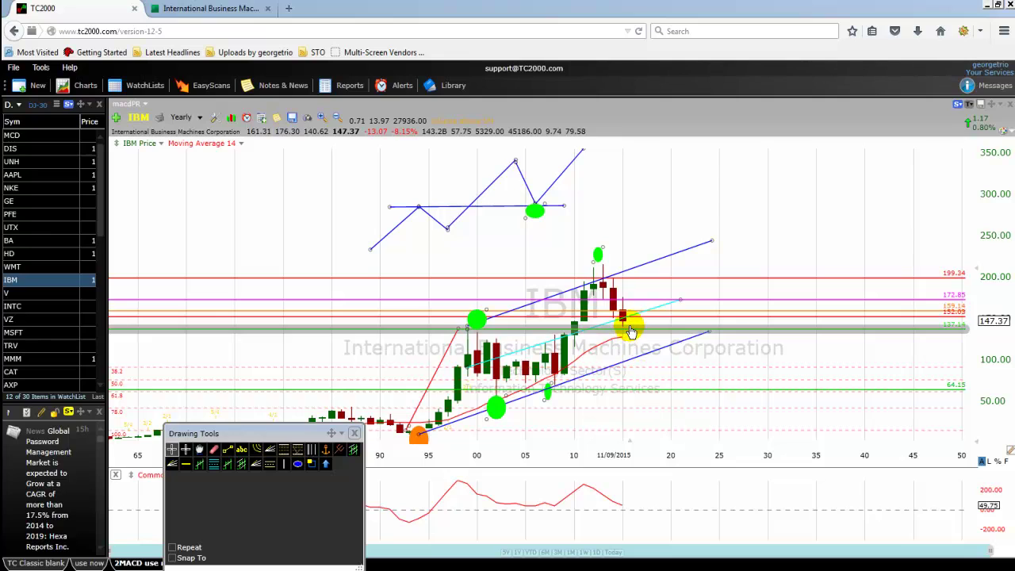
pyautogui.moveTo(620, 333)
# - Clear the Drawing Tools palette off the indicator pane and examine the latest yearly candles against the rising channel and moving average
pyautogui.moveTo(287, 434)
pyautogui.mouseDown()
pyautogui.moveTo(119, 481)
pyautogui.moveTo(109, 526)
pyautogui.mouseUp()
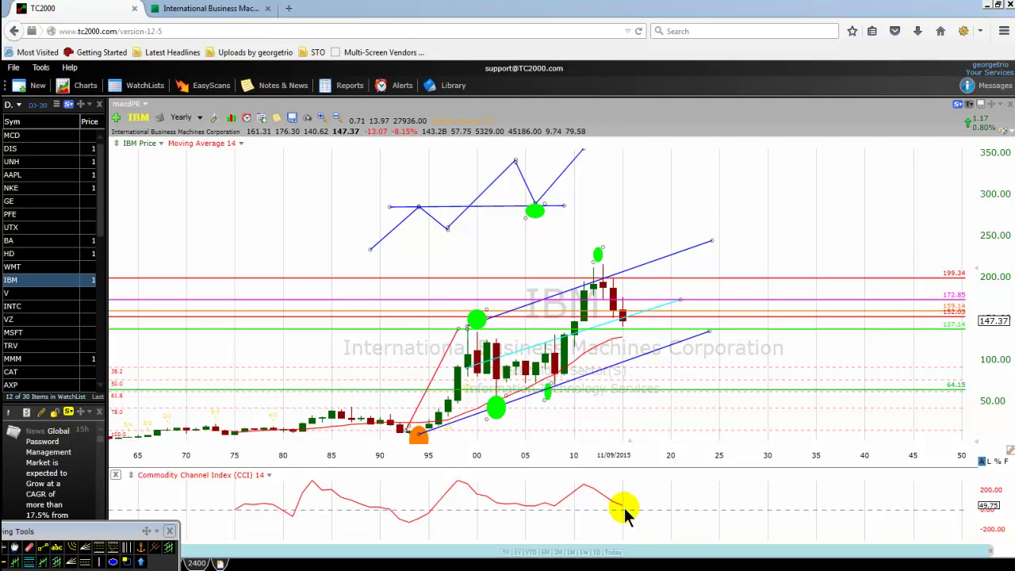
pyautogui.scroll(3, 531, 497)
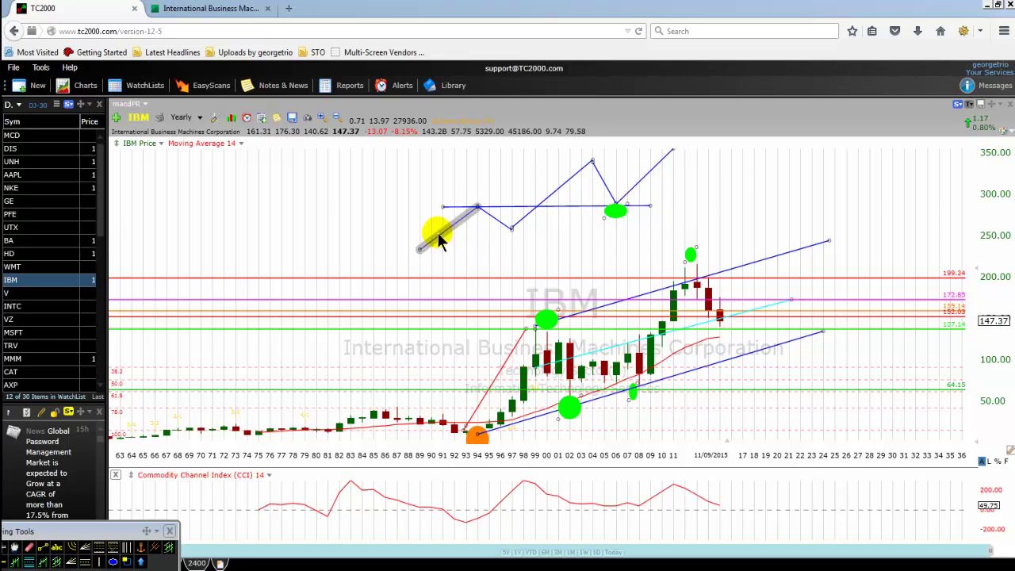
pyautogui.scroll(2, 367, 228)
pyautogui.scroll(1, 367, 227)
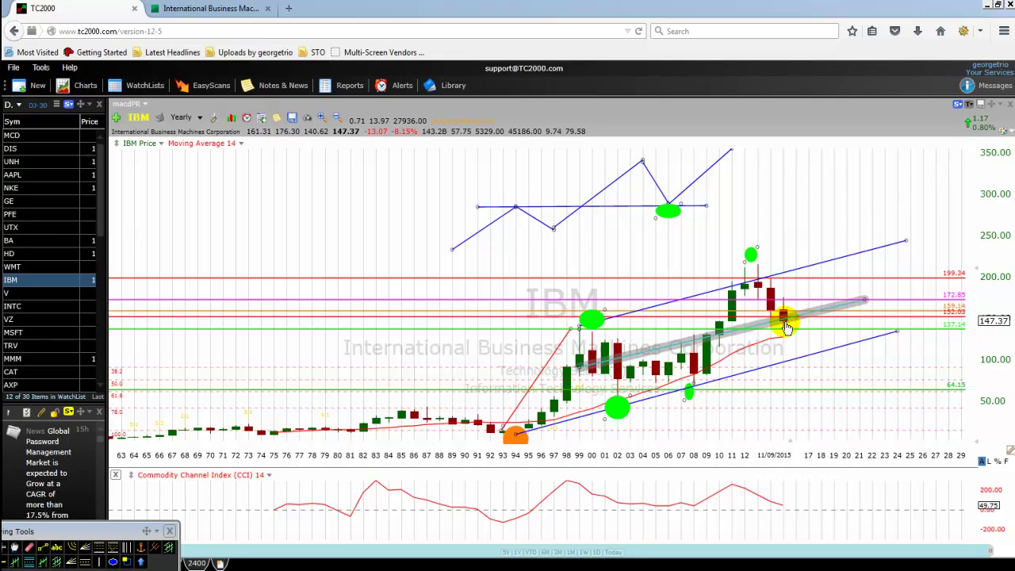
pyautogui.moveTo(785, 326)
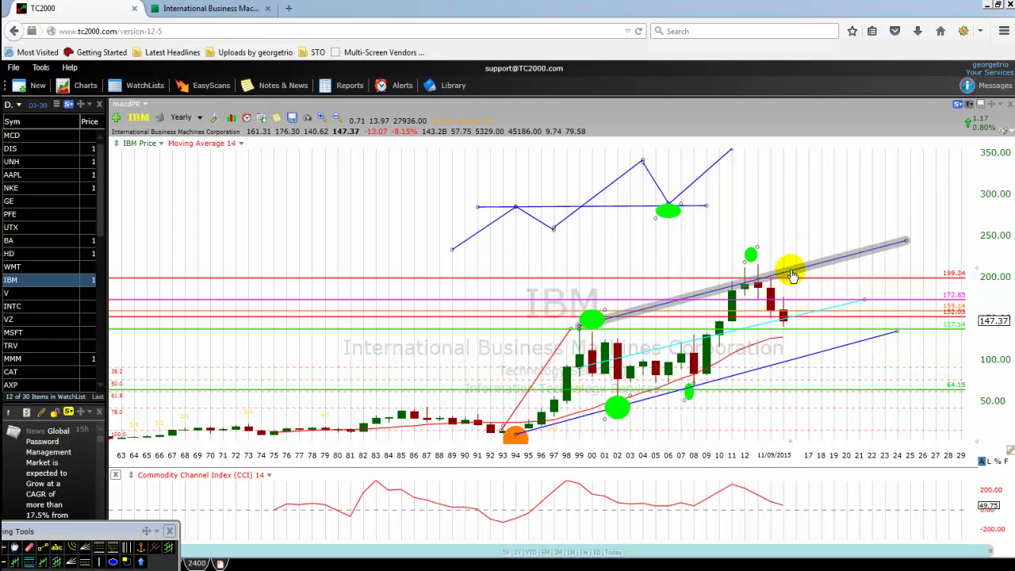
pyautogui.moveTo(838, 261)
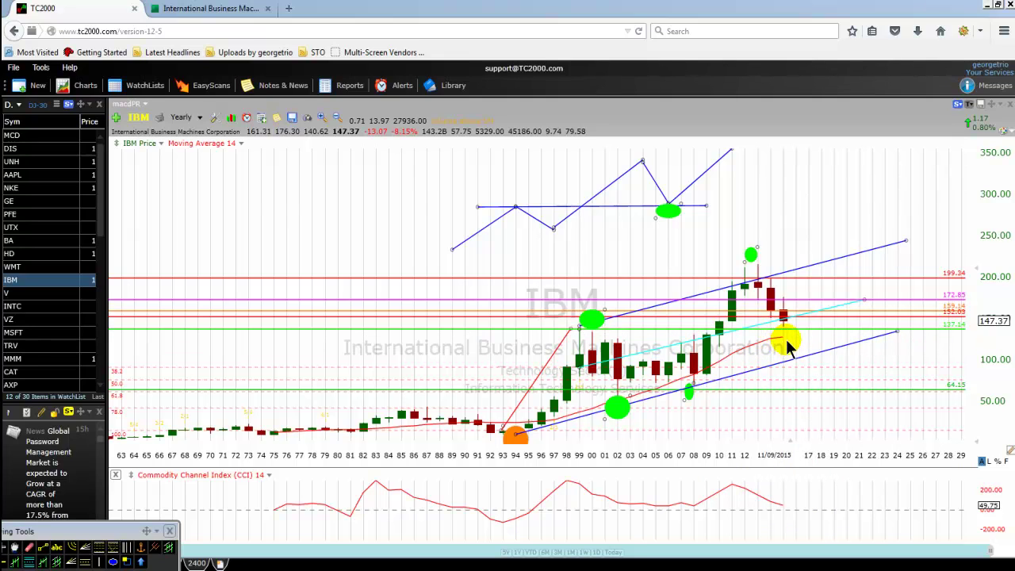
pyautogui.scroll(3, 363, 233)
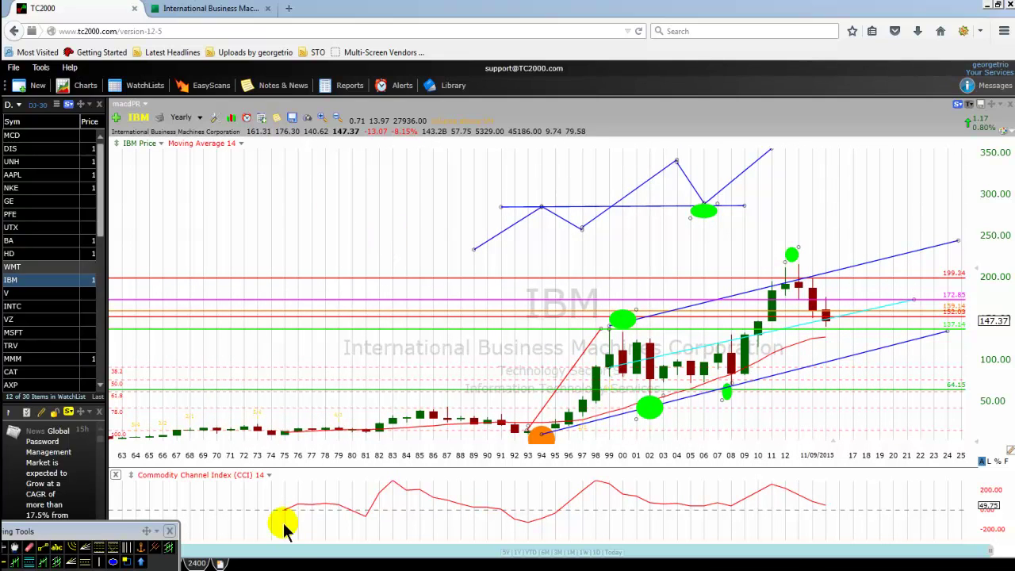
# - Draw a nearly flat trend line extending from the end of the moving average at the 2015 candle to about 2019
pyautogui.moveTo(106, 530); pyautogui.dragTo(399, 469)
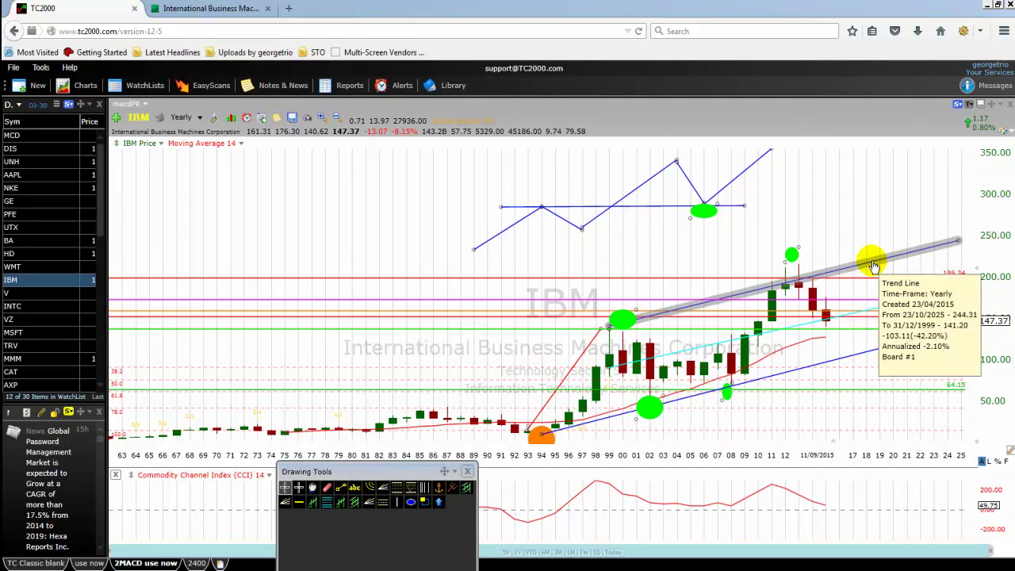
pyautogui.click(342, 483)
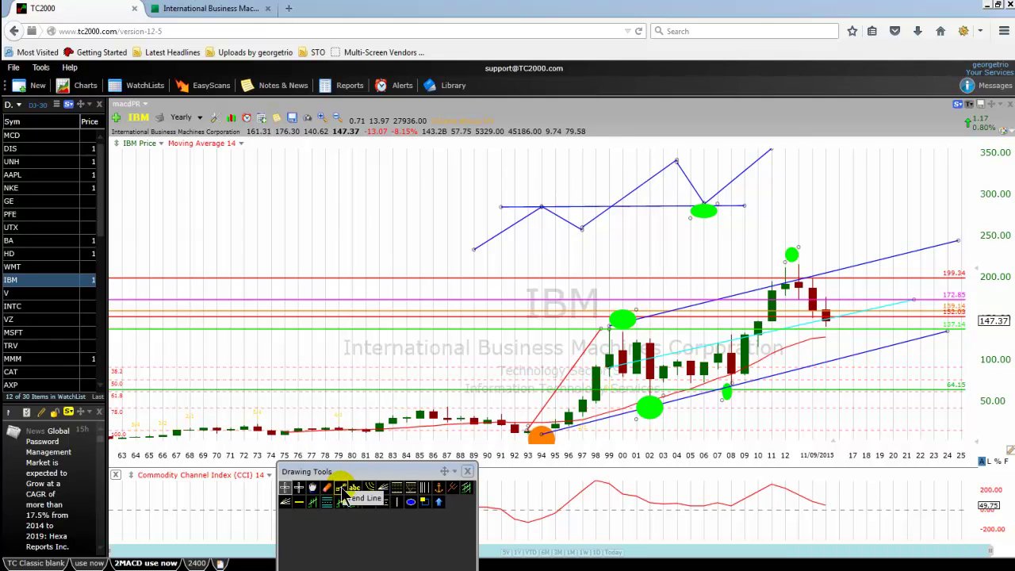
pyautogui.click(828, 328)
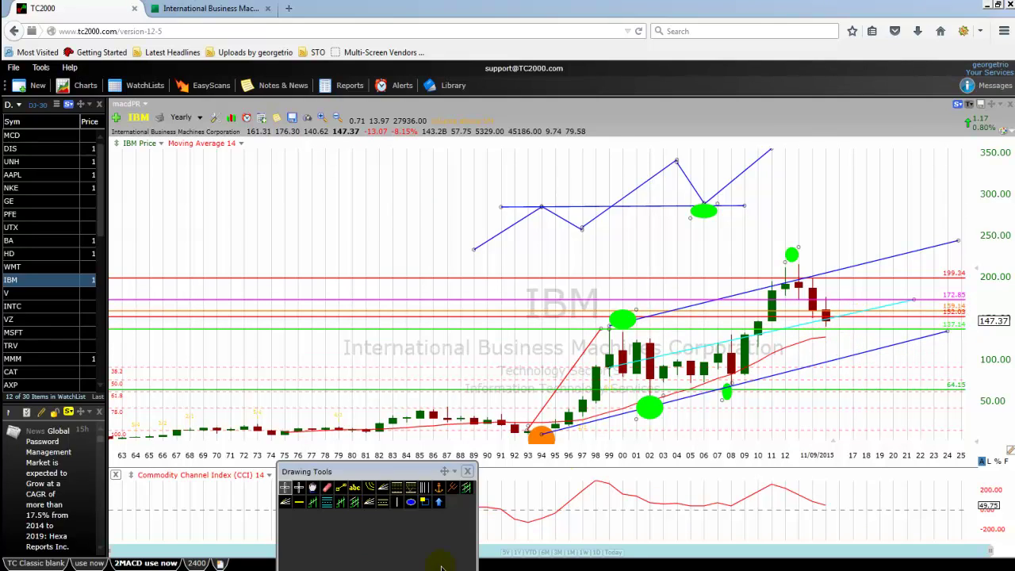
pyautogui.click(346, 491)
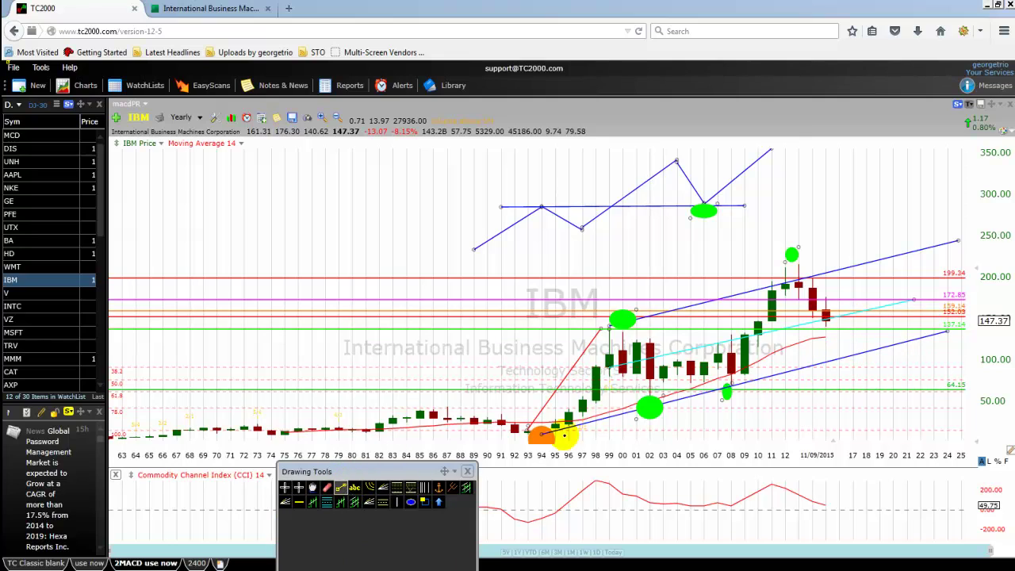
pyautogui.moveTo(837, 340); pyautogui.dragTo(865, 339)
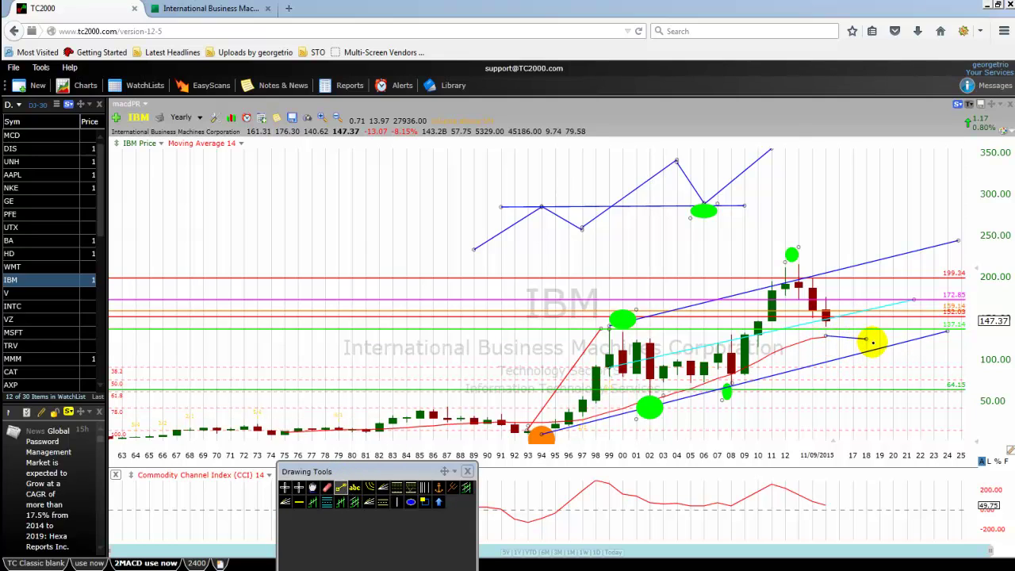
pyautogui.click(878, 341)
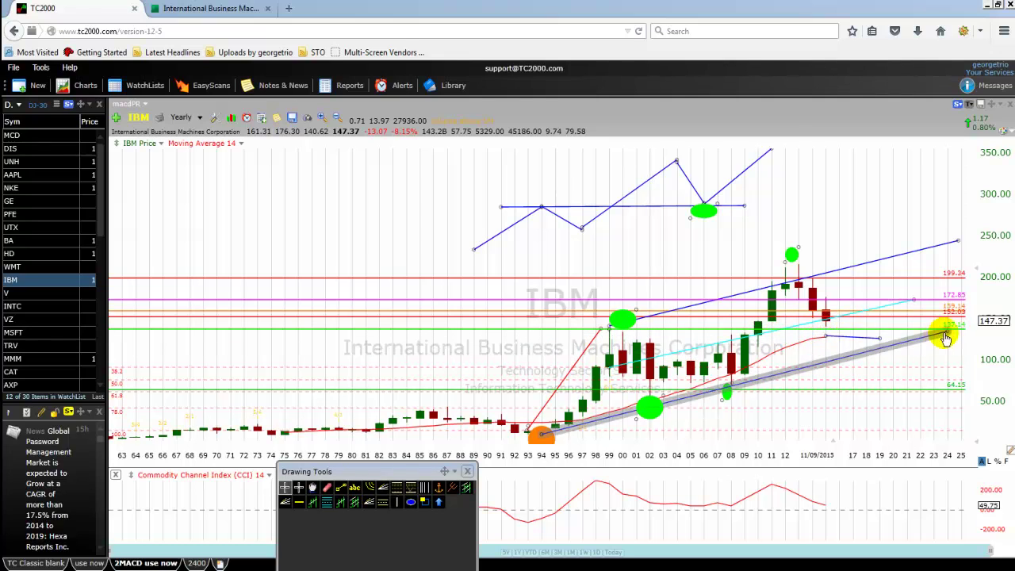
pyautogui.moveTo(954, 330)
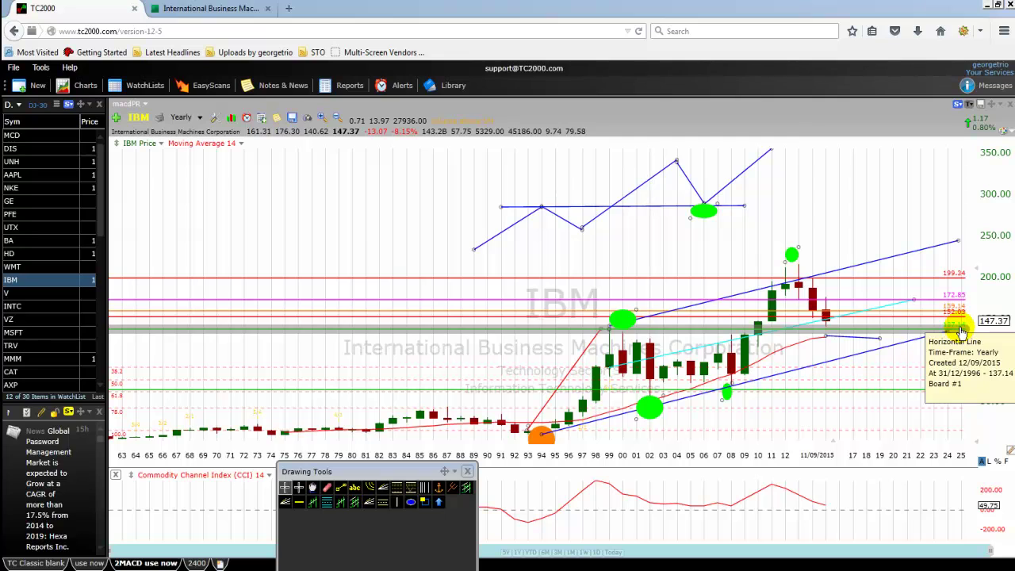
# - Switch the IBM chart to the Weekly time frame and examine price action around the horizontal support levels
pyautogui.click(199, 118)
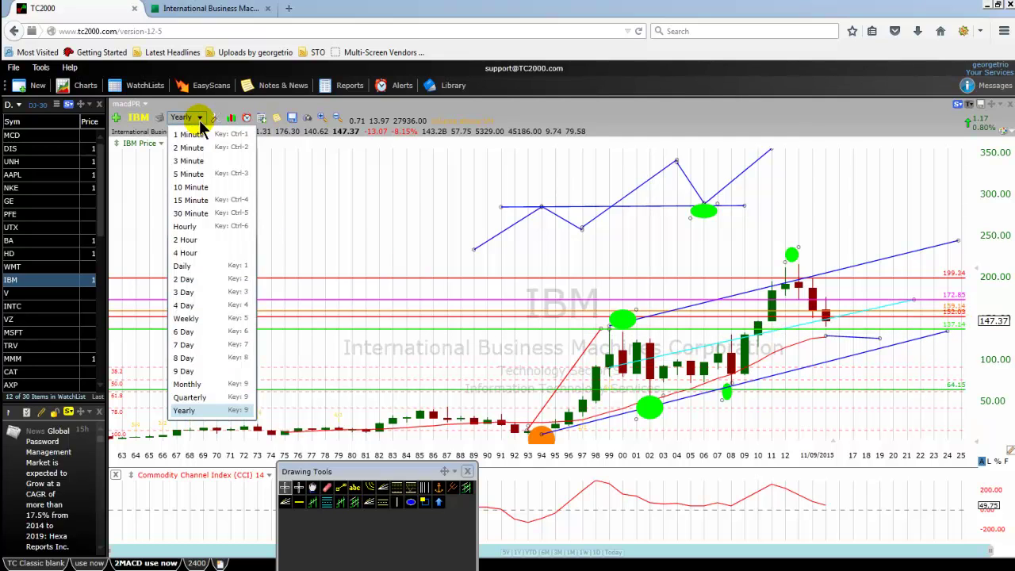
pyautogui.click(187, 318)
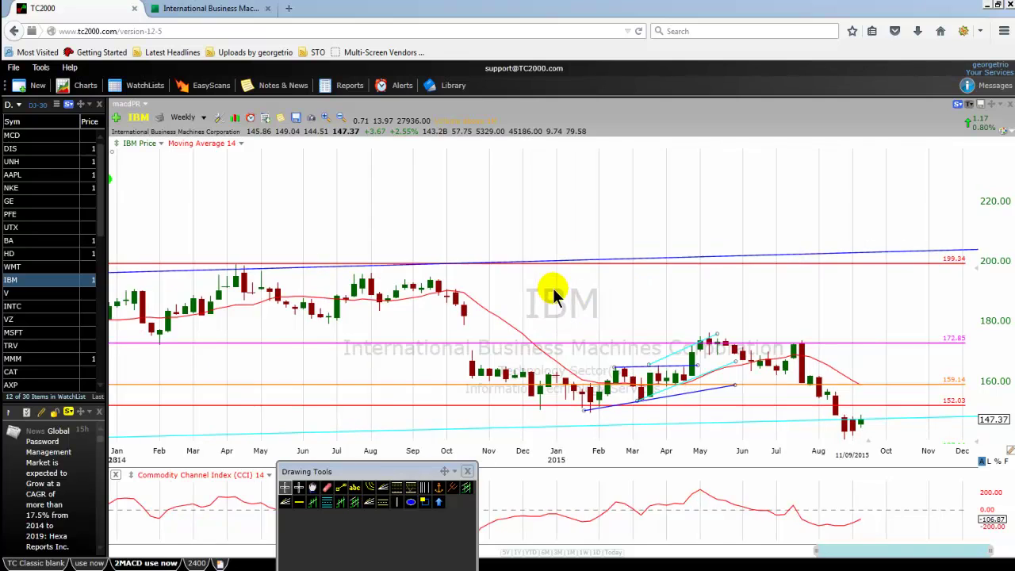
pyautogui.scroll(-5, 555, 297)
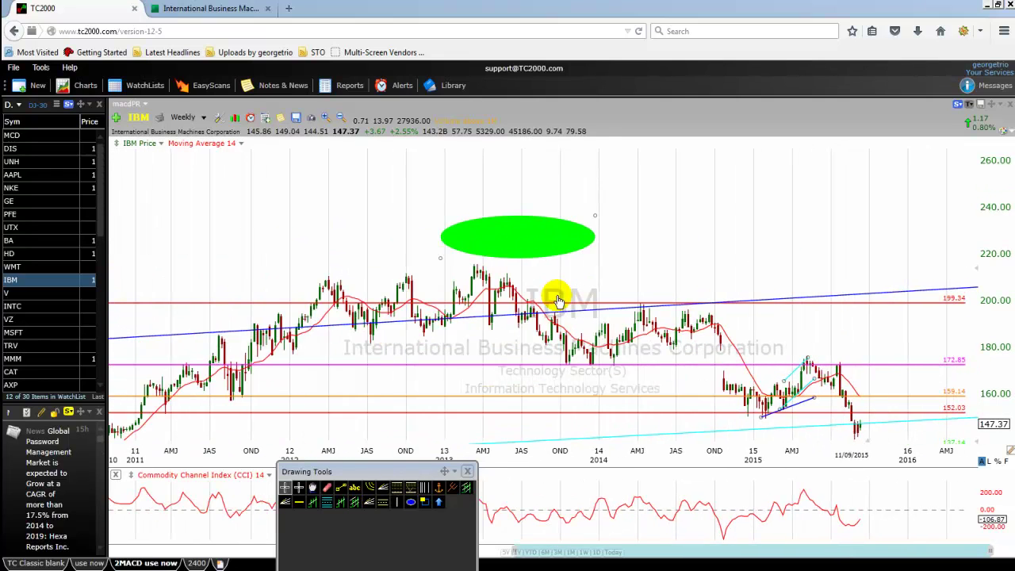
pyautogui.scroll(-4, 557, 299)
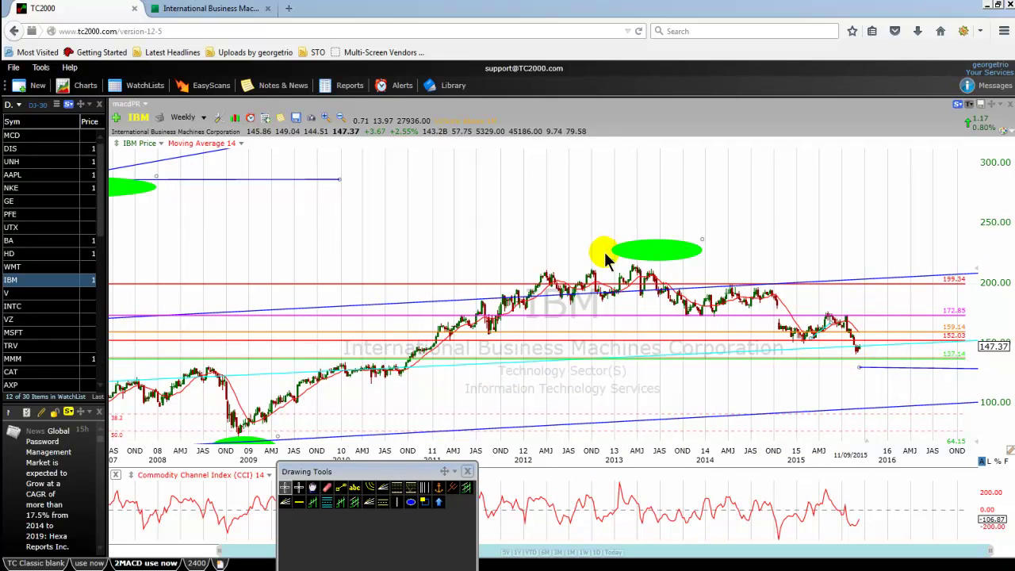
pyautogui.scroll(3, 605, 258)
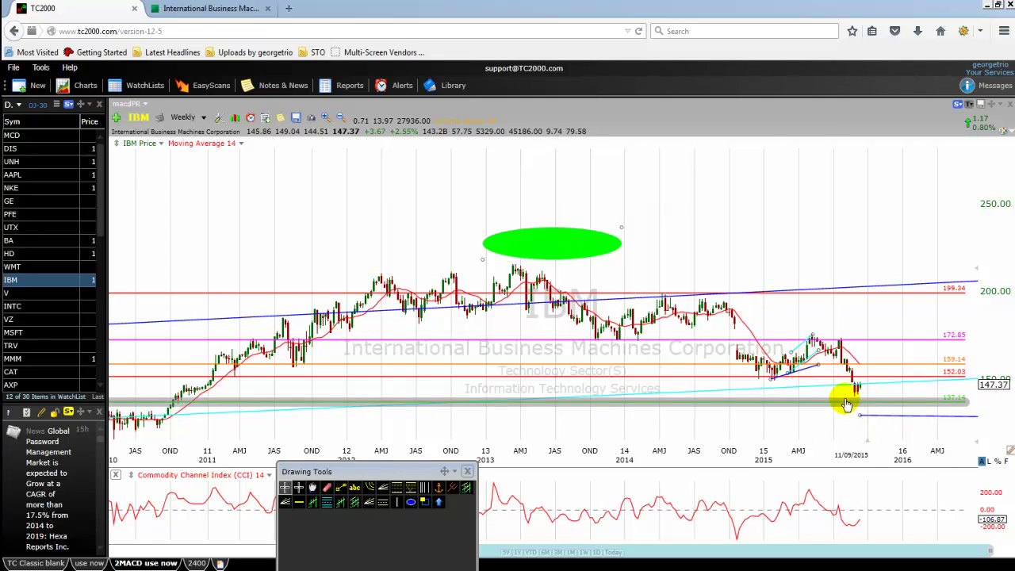
# - Draw a steep rising trend line from just below the latest weekly lows up to the 159.14 horizontal line
pyautogui.moveTo(857, 394)
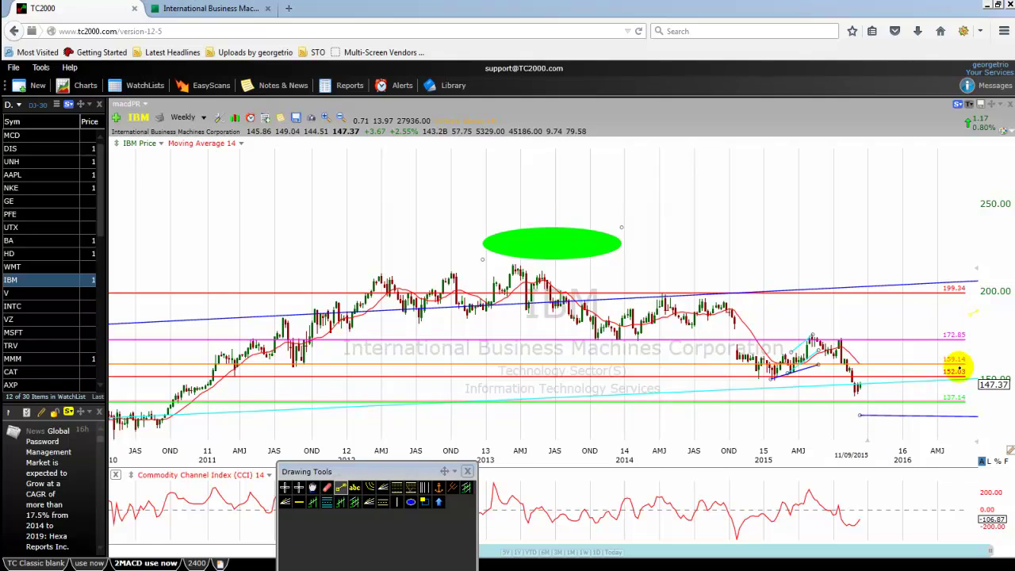
pyautogui.moveTo(864, 409); pyautogui.dragTo(877, 411)
pyautogui.moveTo(876, 408)
pyautogui.mouseDown()
pyautogui.moveTo(855, 413)
pyautogui.moveTo(894, 364)
pyautogui.mouseUp()
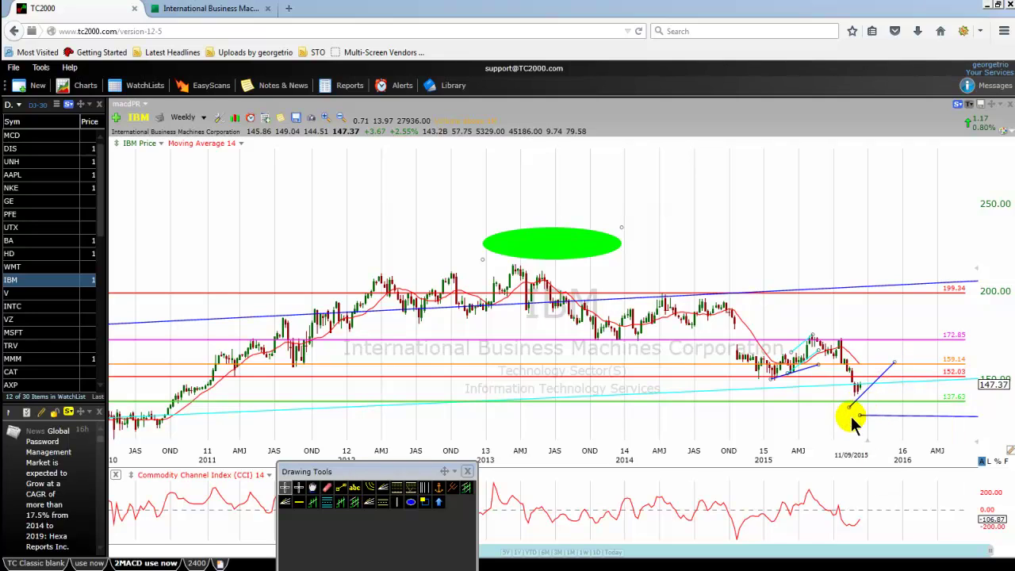
# - Move the rising projection's lower end onto the 137.62 support line and draw a falling trend line from its peak to the flat projection
pyautogui.click(858, 398)
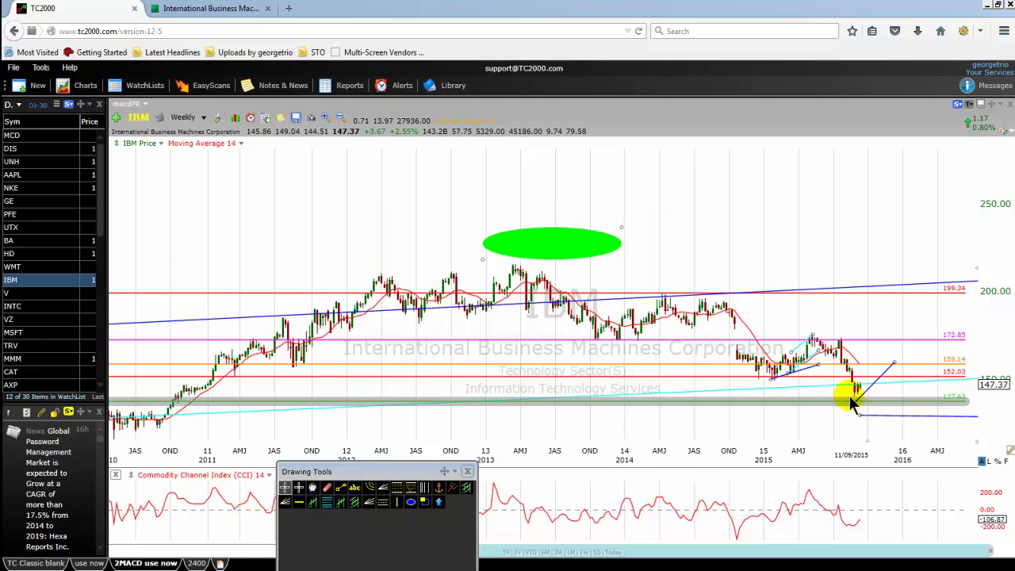
pyautogui.click(866, 401)
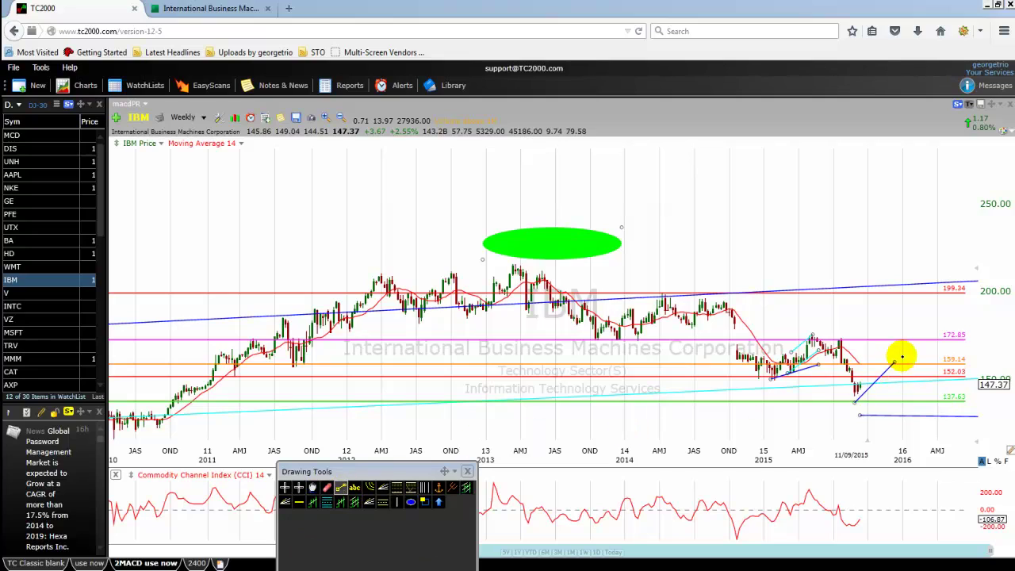
pyautogui.click(897, 363)
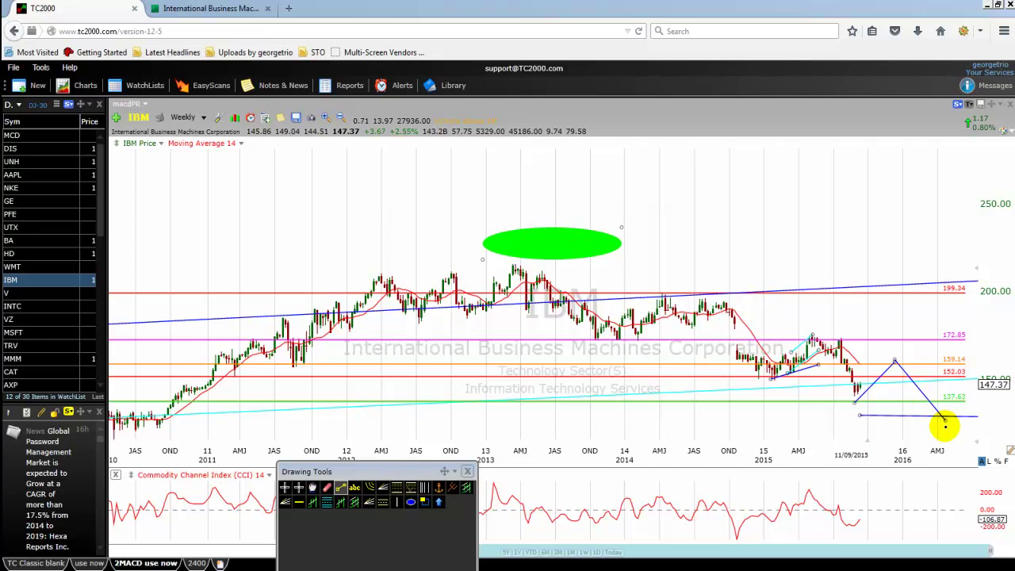
pyautogui.click(944, 424)
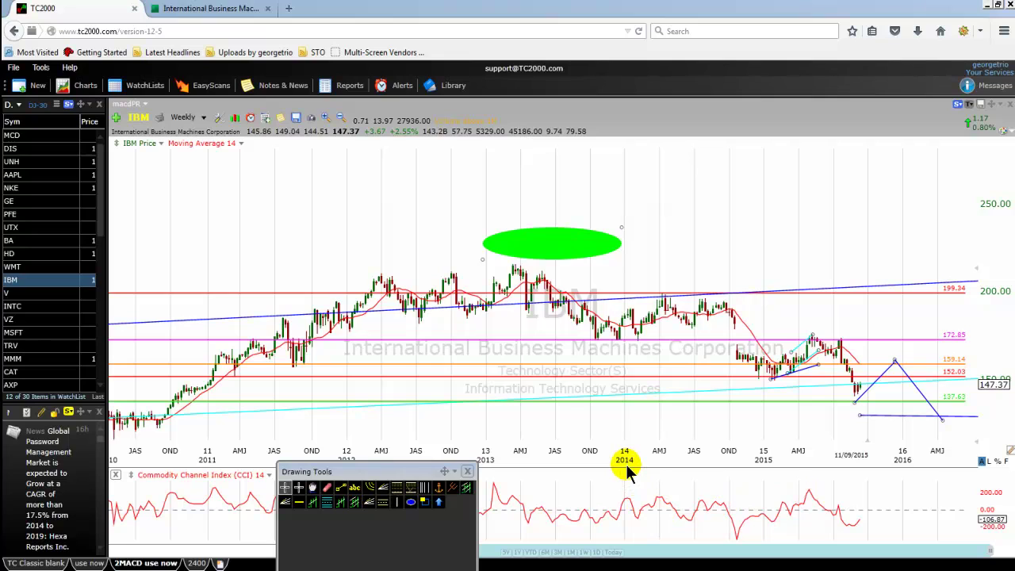
# - Switch the IBM chart to the Yearly time frame and examine the 137.62 level from the 2000 peak to the latest candle
pyautogui.click(204, 118)
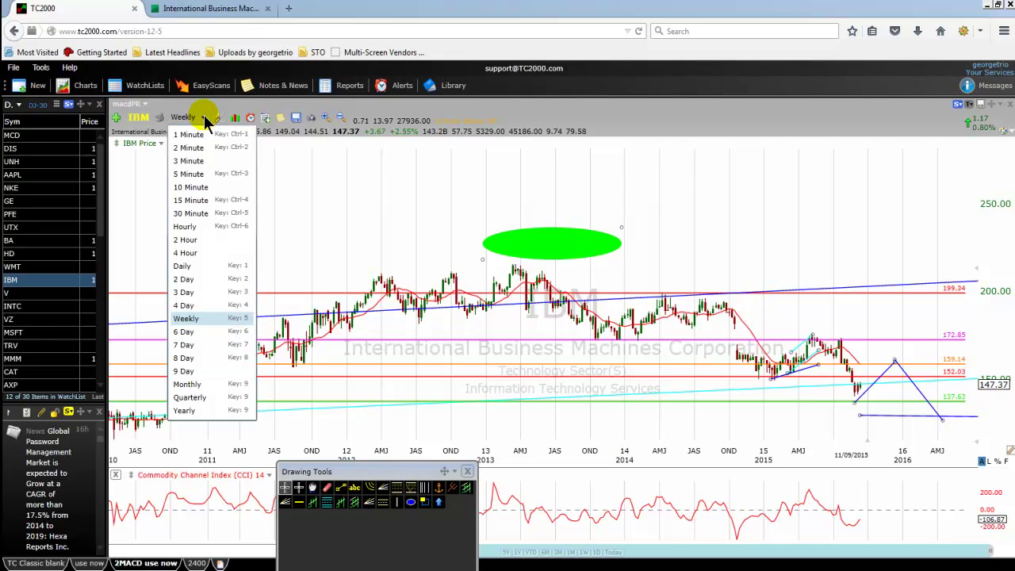
pyautogui.click(195, 409)
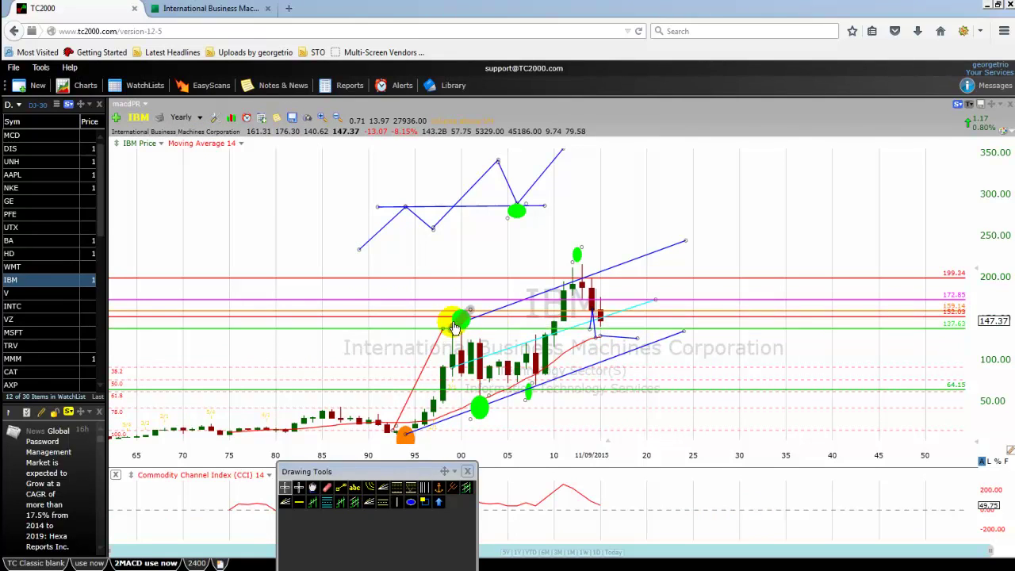
pyautogui.moveTo(603, 337)
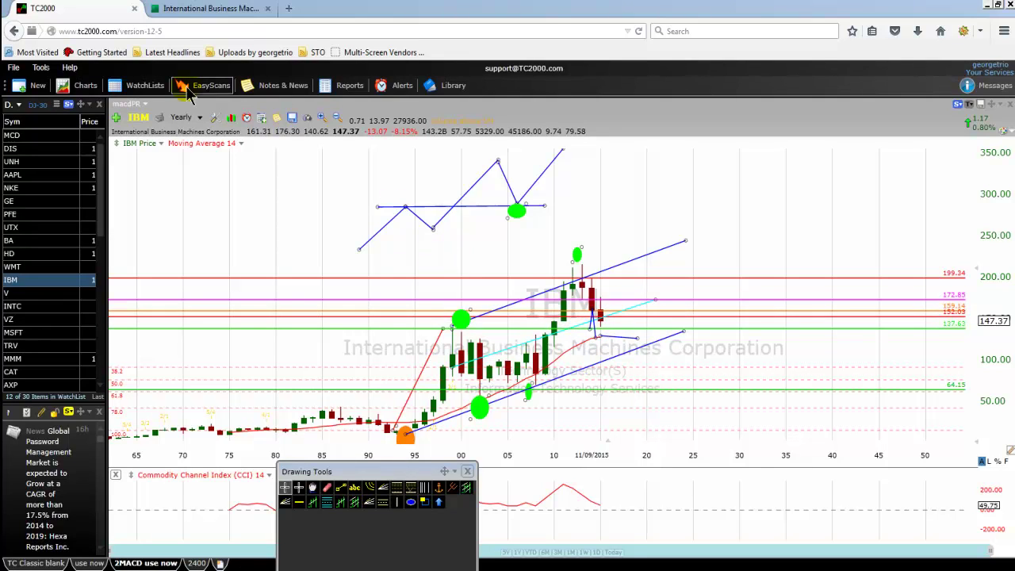
# - Switch the IBM chart to the Monthly time frame and examine the latest candles around the 137.62 support and the projected move
pyautogui.click(201, 119)
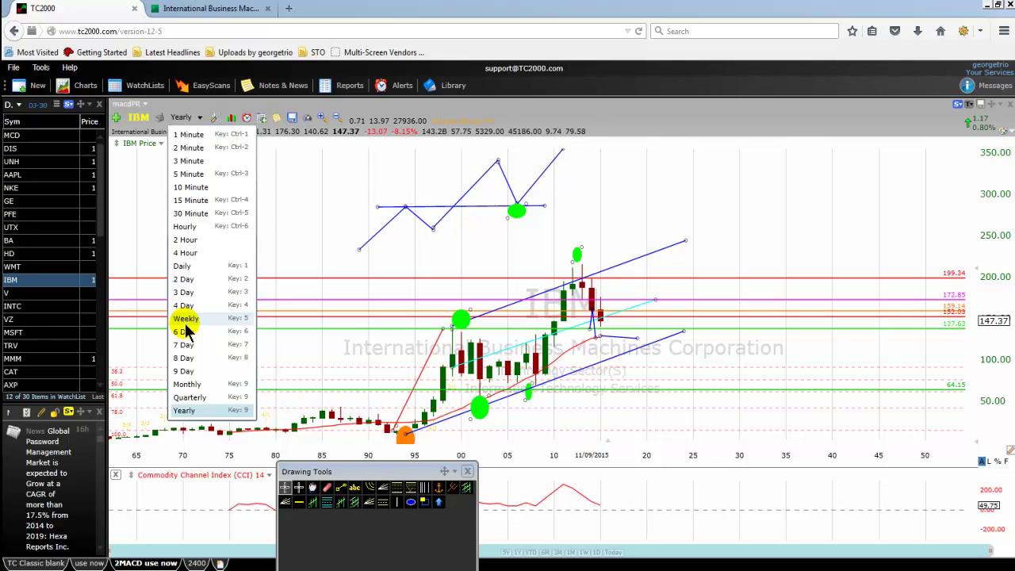
pyautogui.click(186, 384)
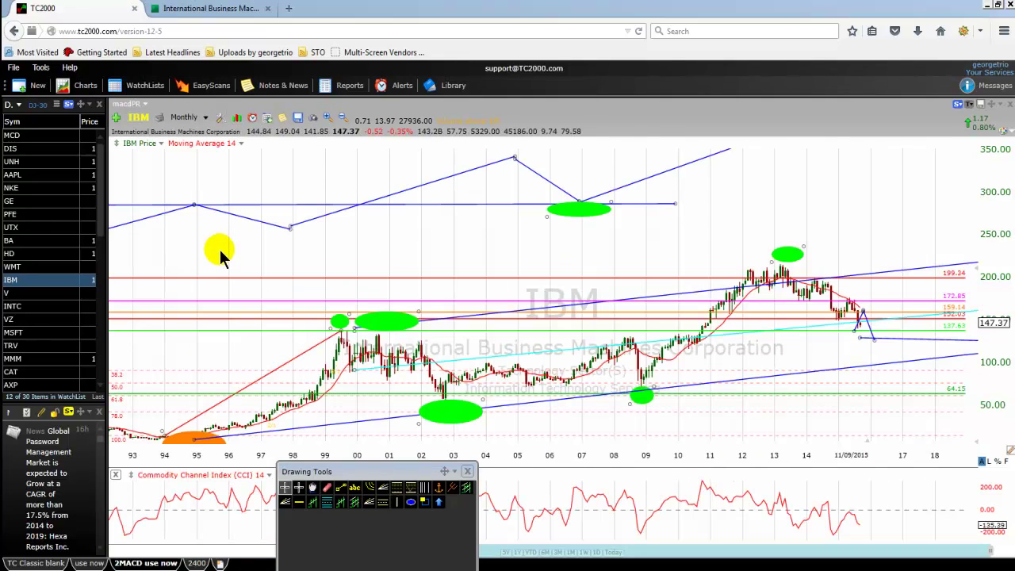
pyautogui.scroll(5, 287, 284)
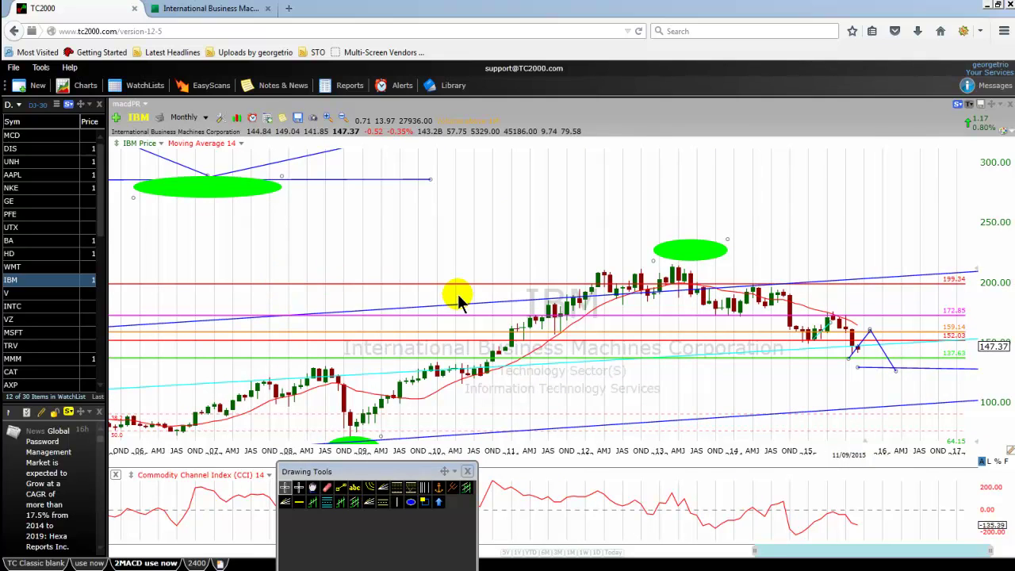
pyautogui.scroll(3, 441, 287)
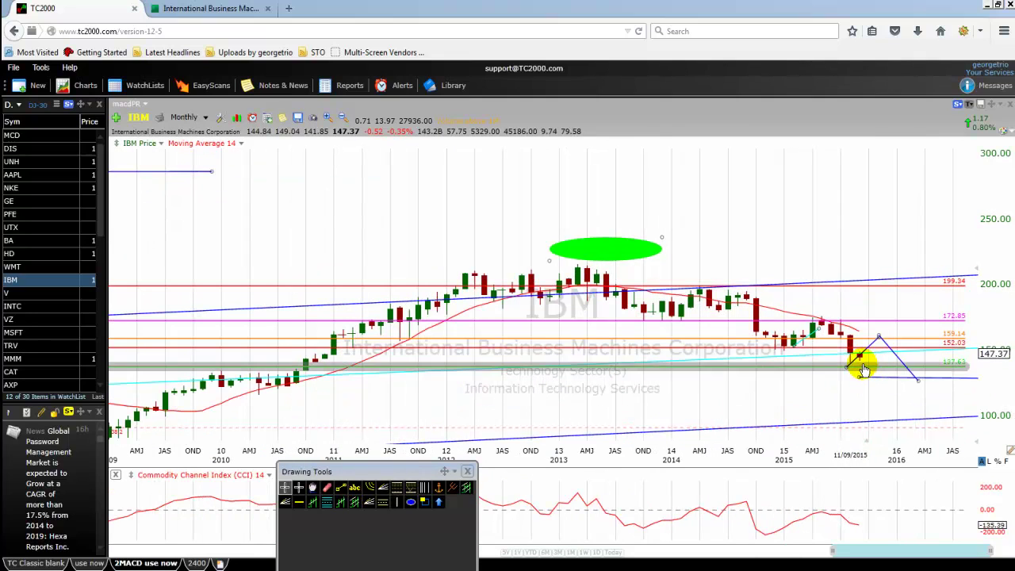
pyautogui.moveTo(862, 348)
pyautogui.moveTo(869, 358); pyautogui.dragTo(876, 340)
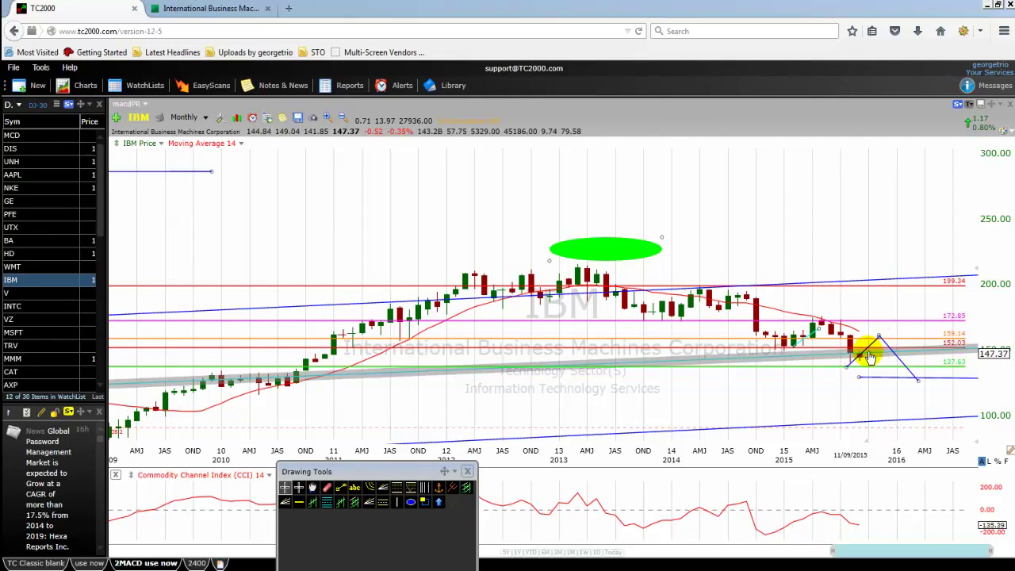
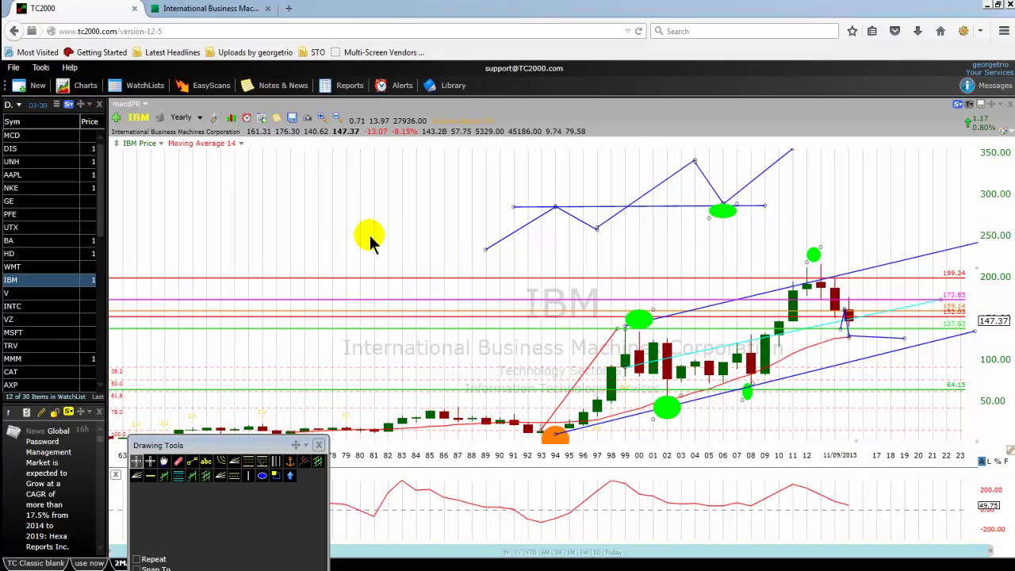
# - Examine the latest yearly candle on the IBM chart against the moving average, the 137.62 support and the flat projection line
pyautogui.scroll(2, 368, 235)
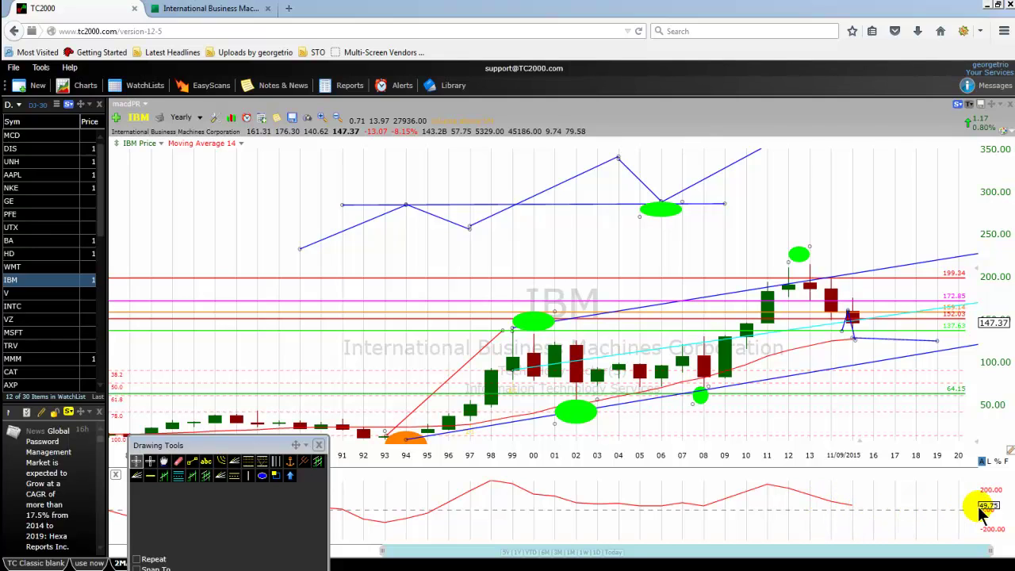
pyautogui.click(867, 341)
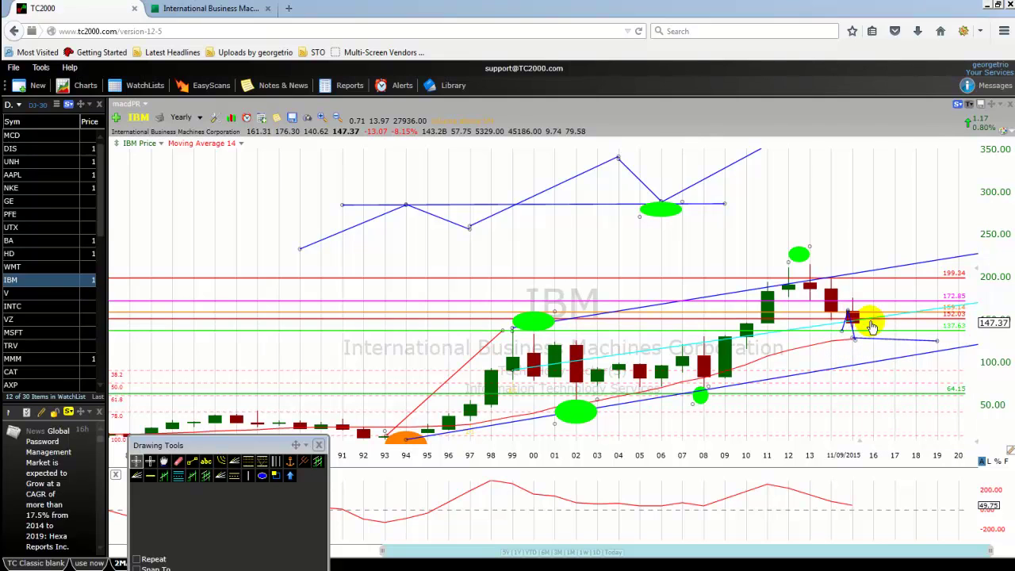
pyautogui.moveTo(859, 329)
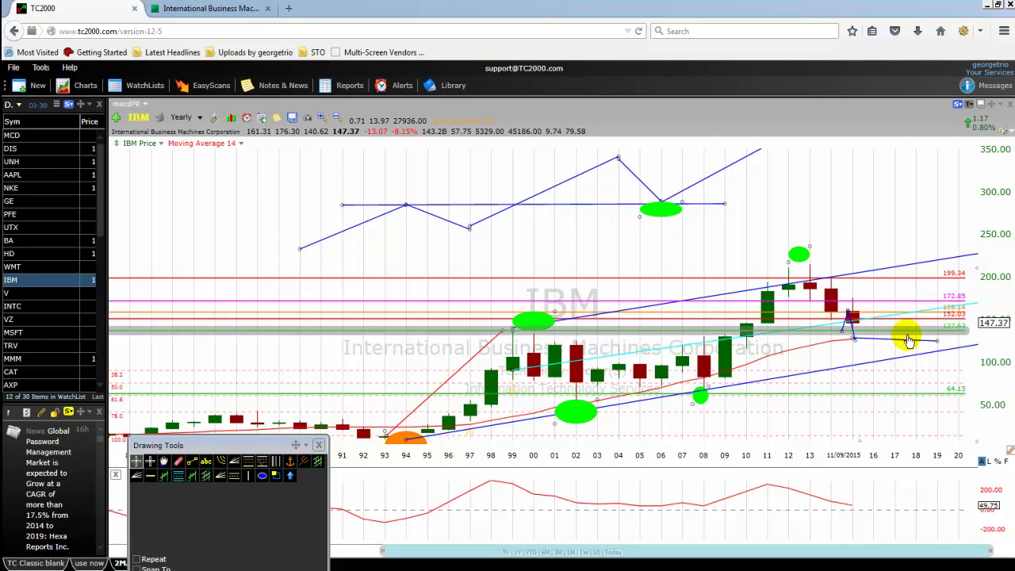
pyautogui.moveTo(910, 345)
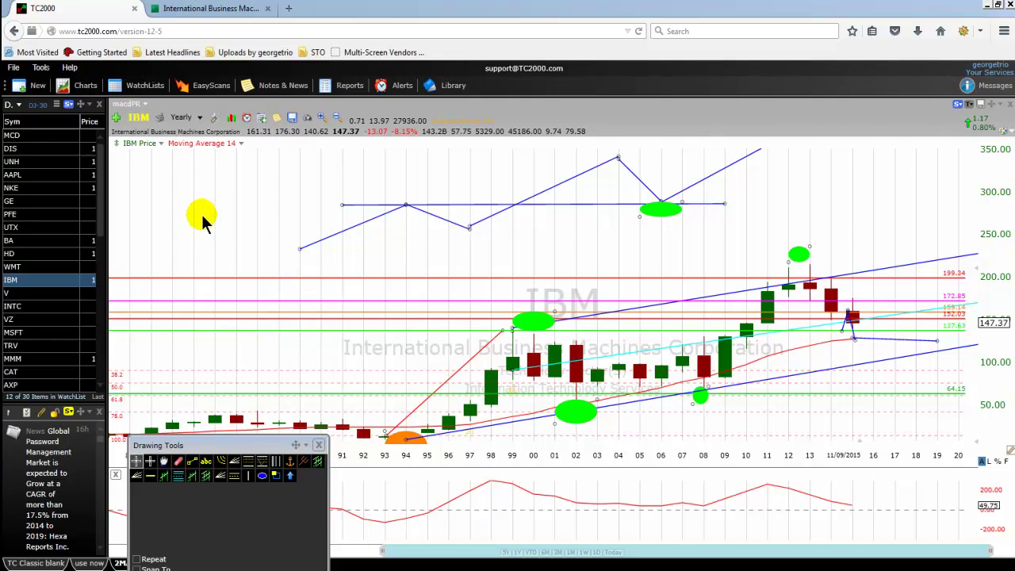
# - Draw a green ellipse on the first peak of the schematic zigzag, just above its horizontal line near 1994
pyautogui.scroll(-2, 203, 220)
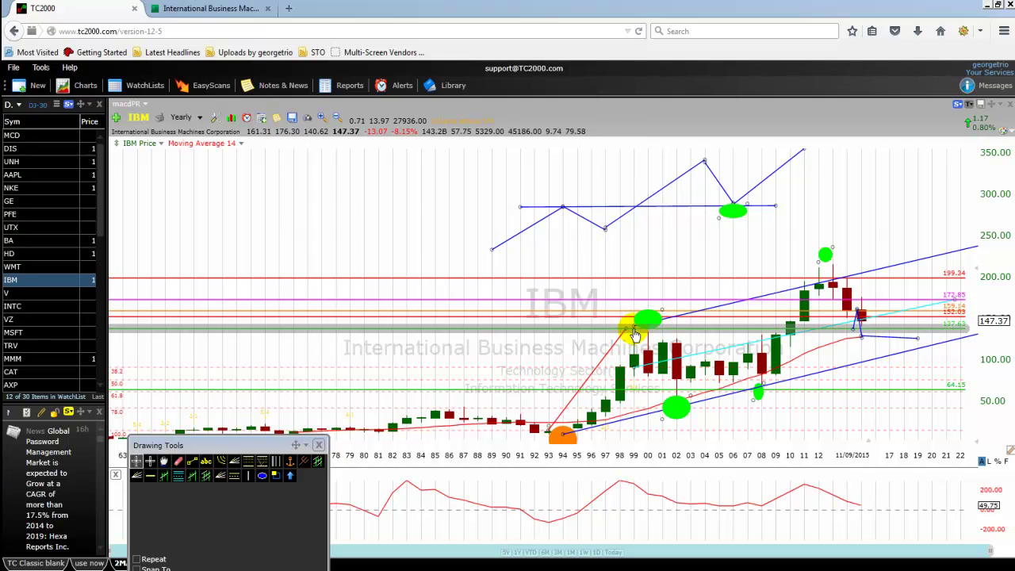
pyautogui.moveTo(732, 217)
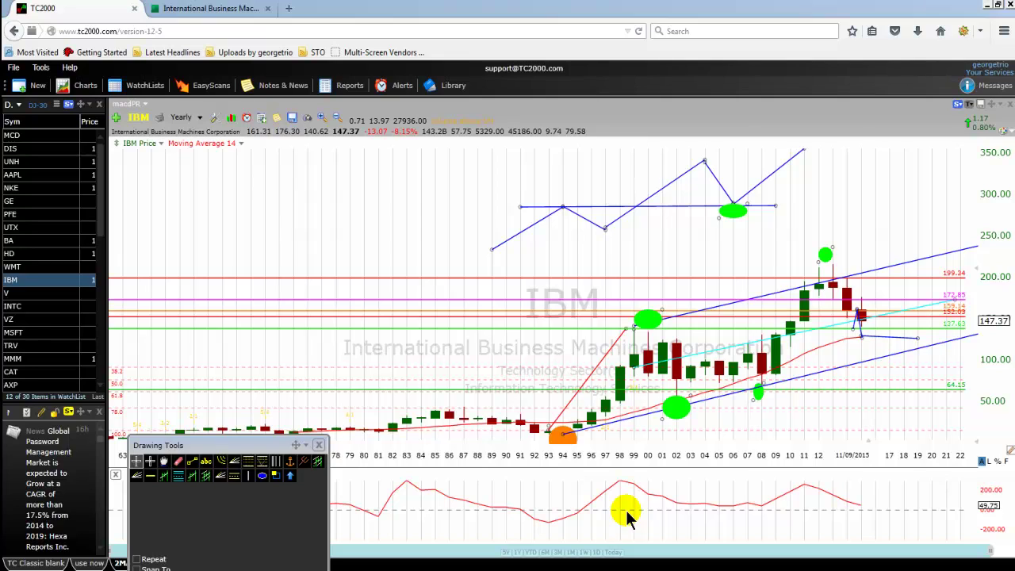
pyautogui.click(261, 475)
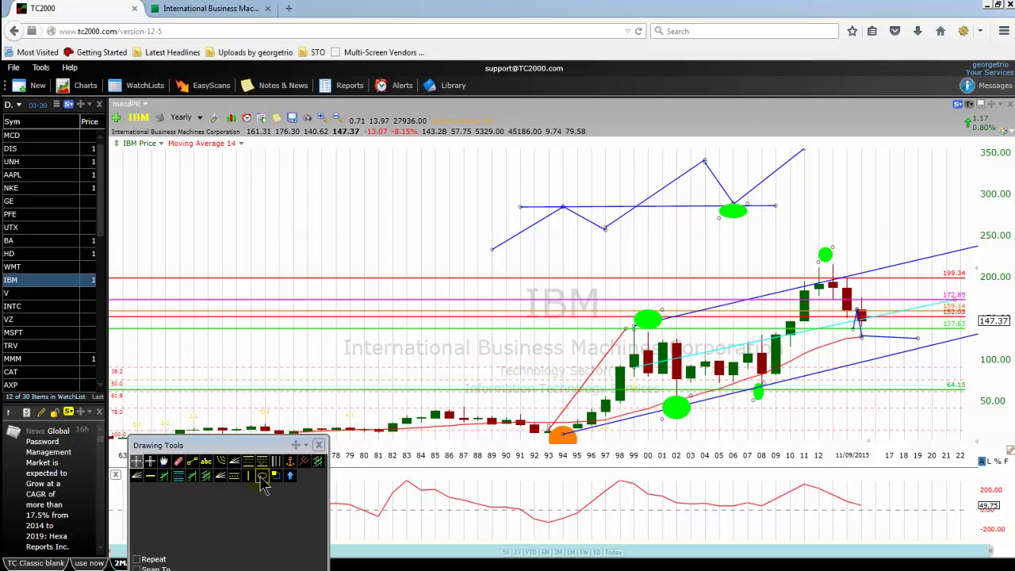
pyautogui.moveTo(575, 190); pyautogui.dragTo(548, 207)
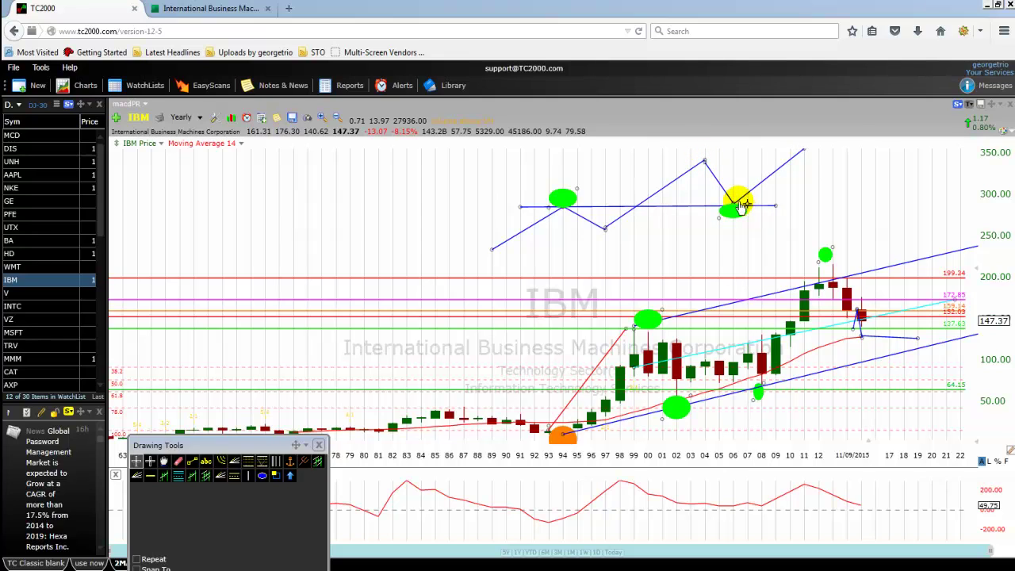
# - Examine the schematic zigzag, comparing the marked first peak with the highlighted retest low on the same horizontal line
pyautogui.moveTo(728, 210)
pyautogui.click(690, 198)
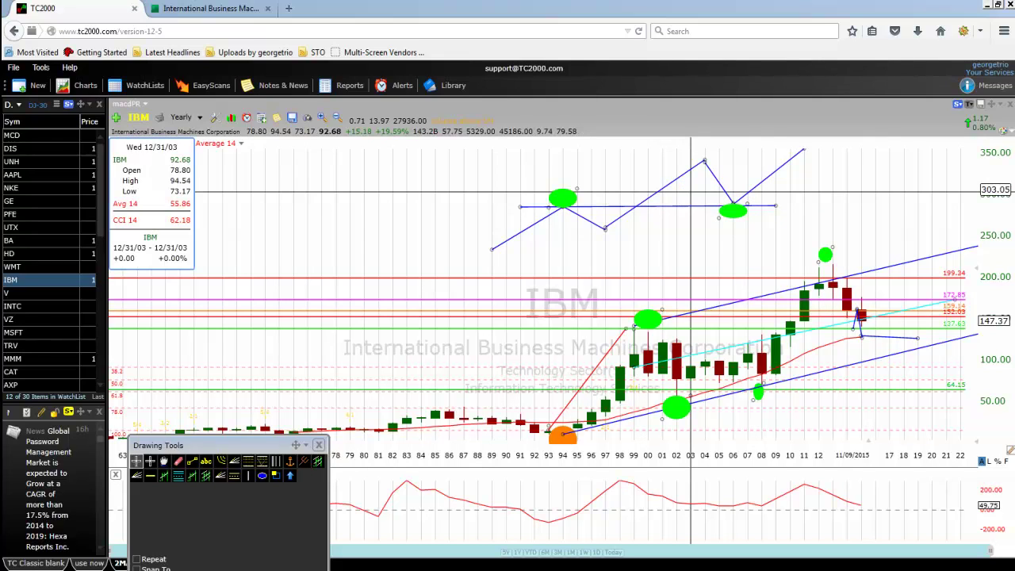
pyautogui.click(575, 197)
pyautogui.click(574, 203)
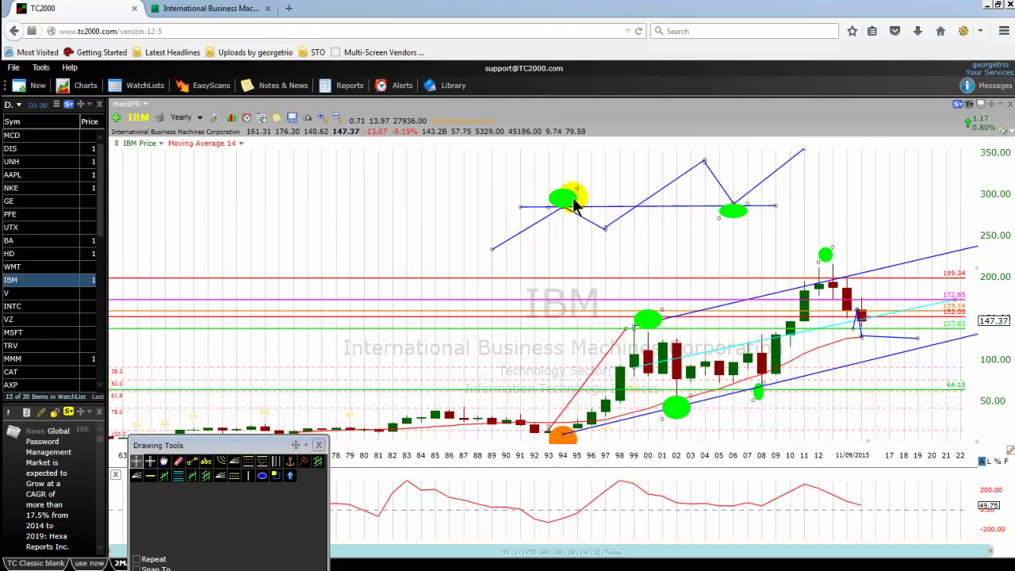
pyautogui.click(564, 199)
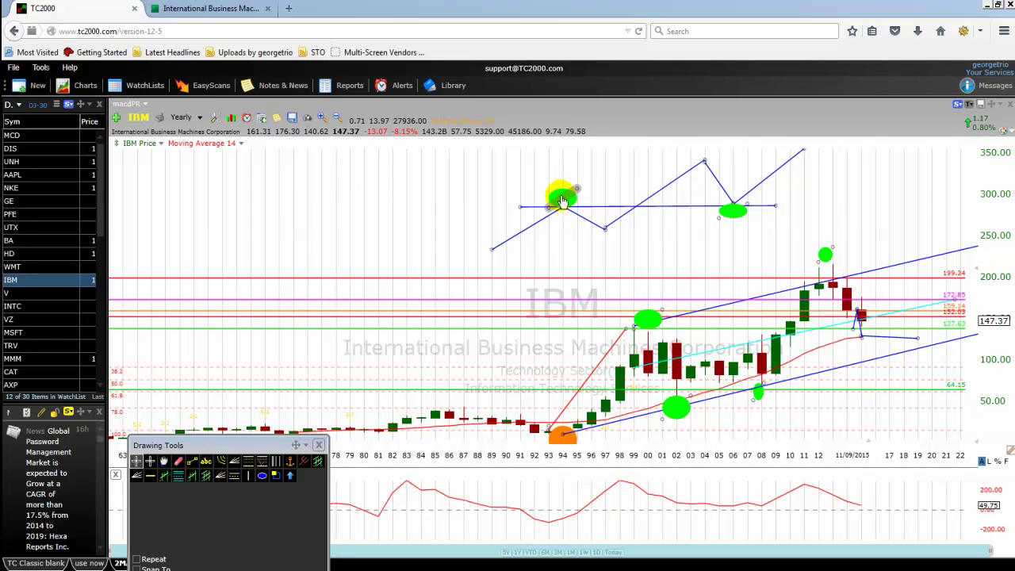
pyautogui.click(736, 209)
pyautogui.click(705, 161)
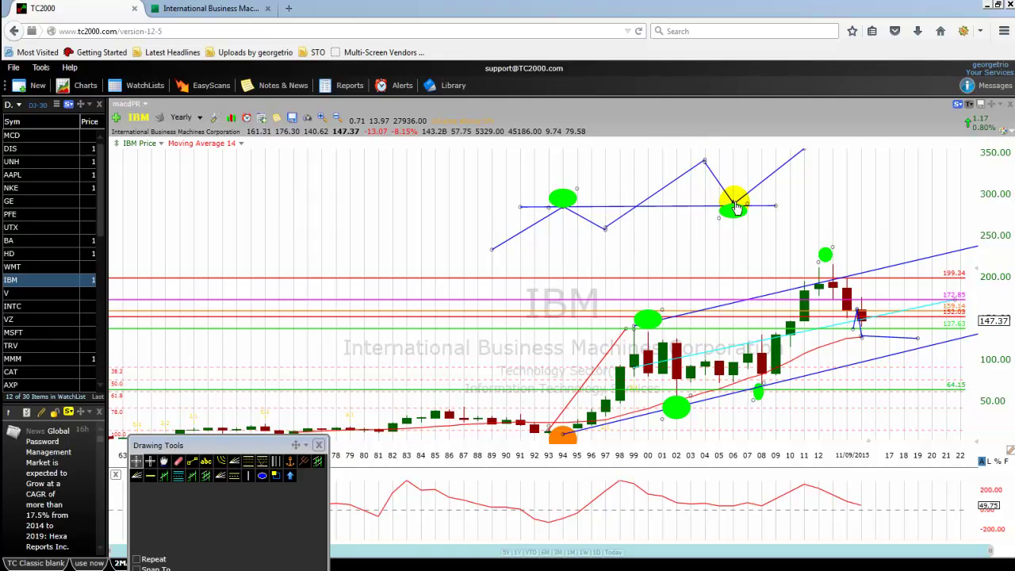
pyautogui.moveTo(745, 206); pyautogui.dragTo(731, 205)
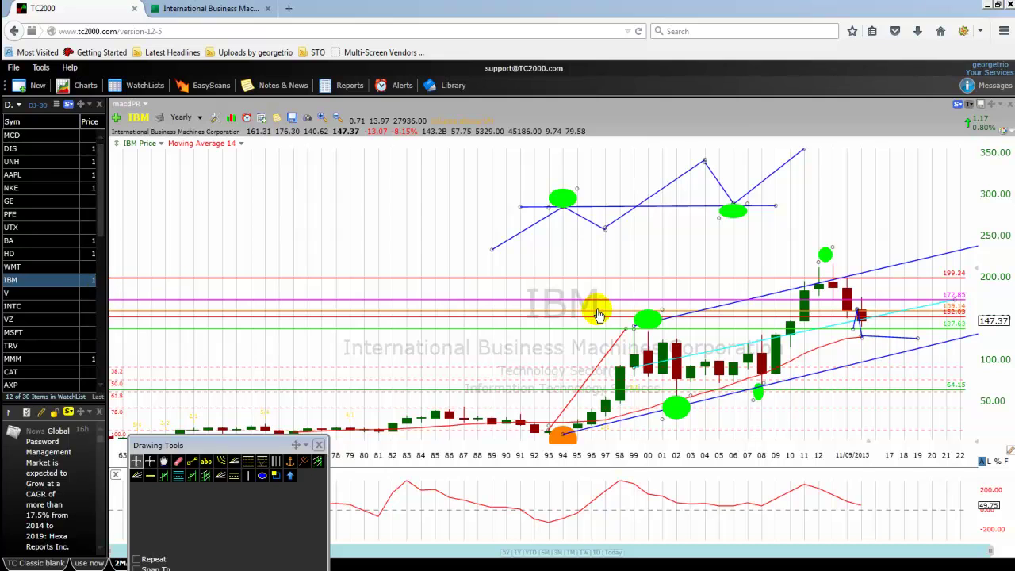
# - Compare the yearly consolidation after 2000 with the latest candle's distance to the moving average and the start of the flat projection
pyautogui.scroll(1, 462, 252)
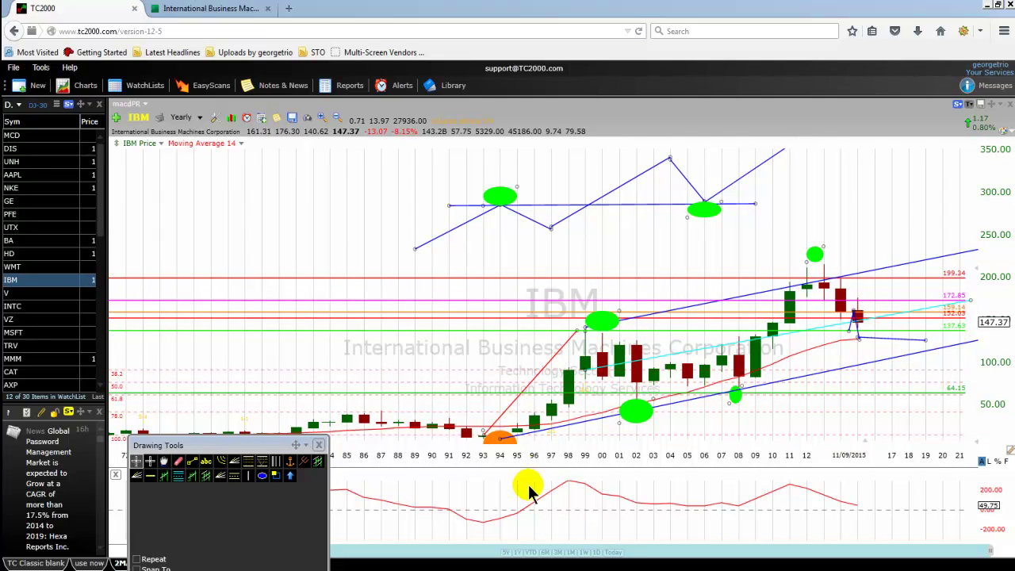
pyautogui.click(670, 364)
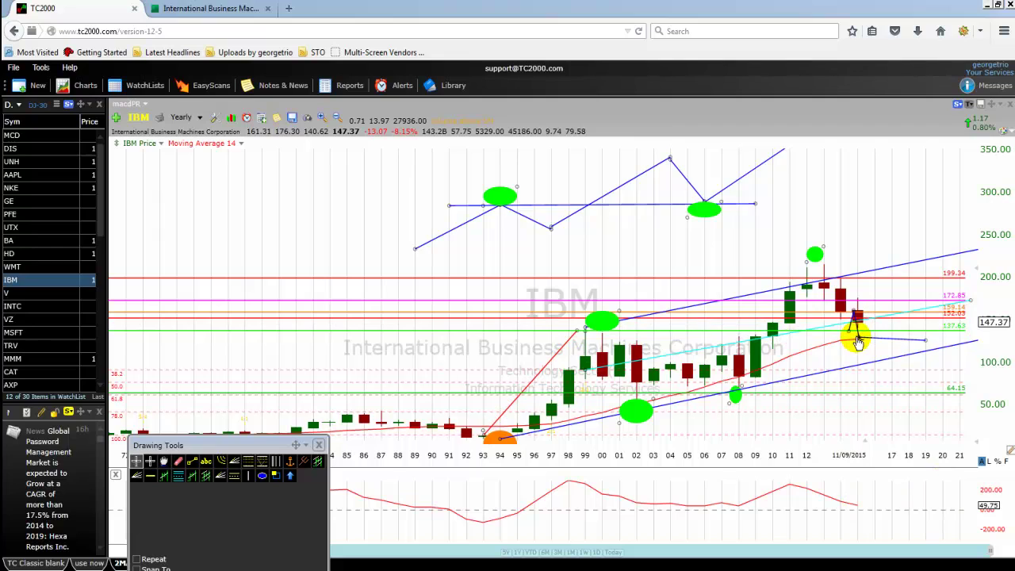
pyautogui.moveTo(861, 336)
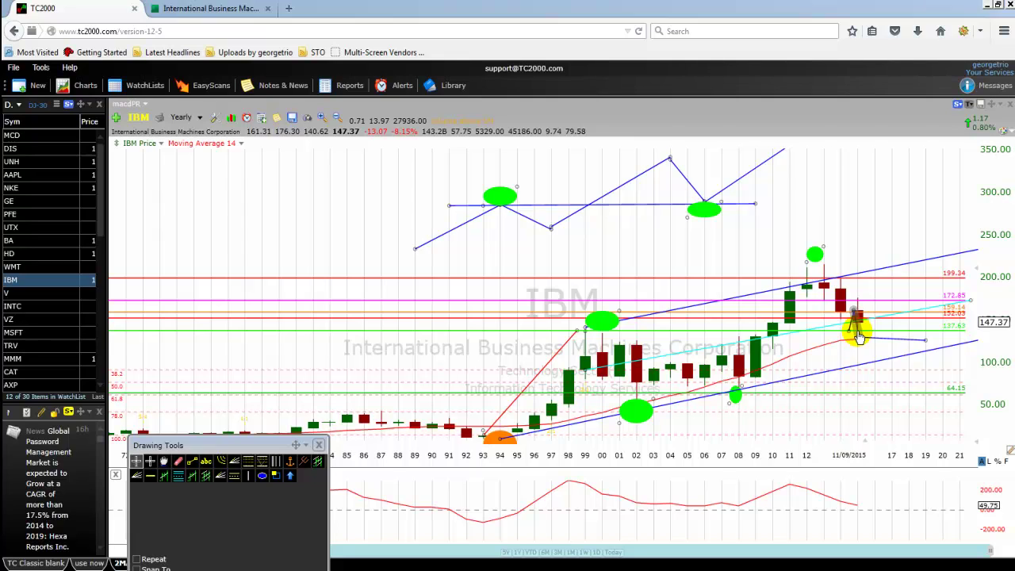
# - Switch to the Google Finance page for NYSE:IBM and read through the company news headlines
pyautogui.click(202, 9)
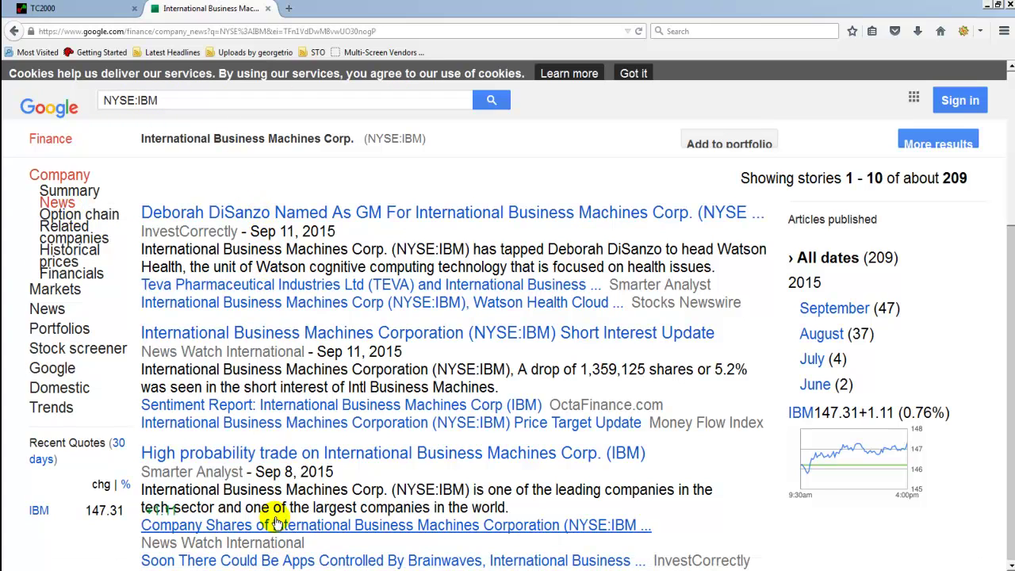
pyautogui.scroll(-5, 271, 511)
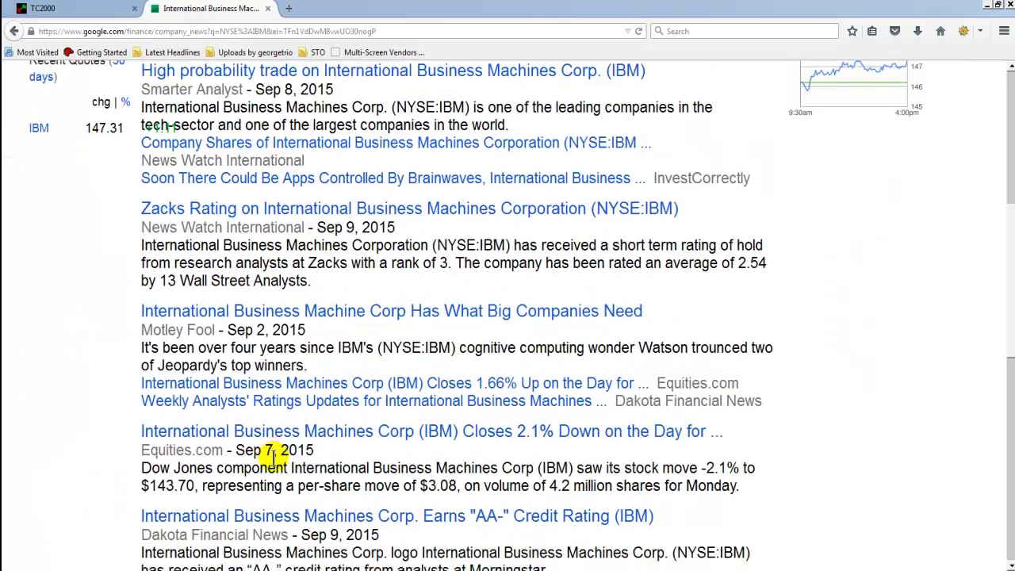
pyautogui.scroll(-2, 272, 454)
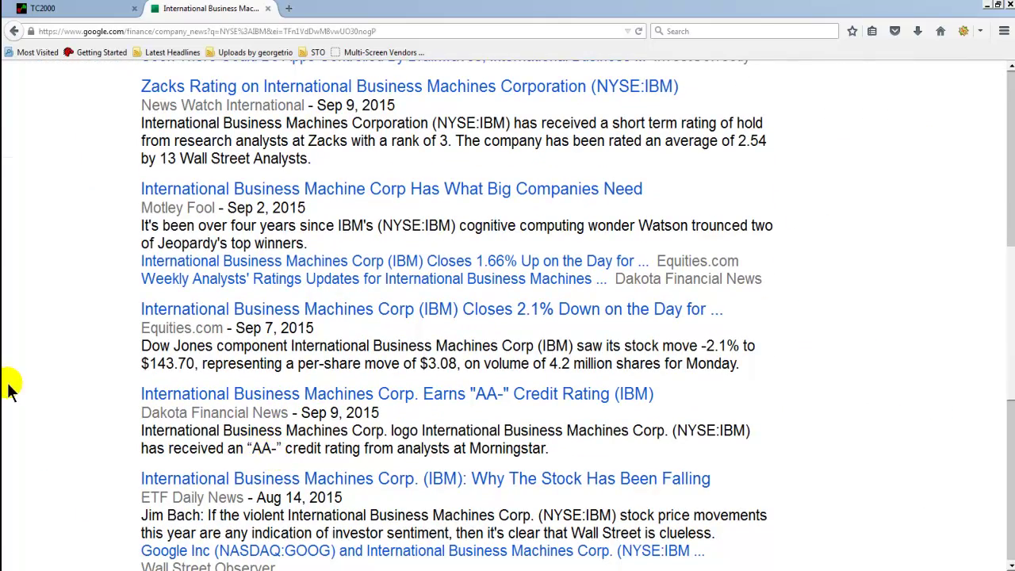
pyautogui.scroll(7, 66, 374)
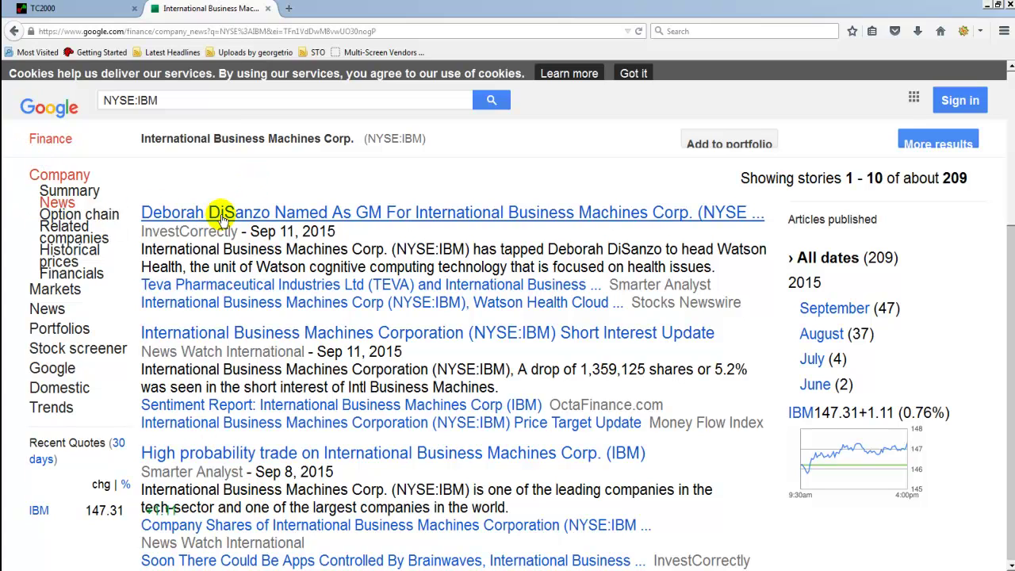
pyautogui.scroll(-3, 286, 339)
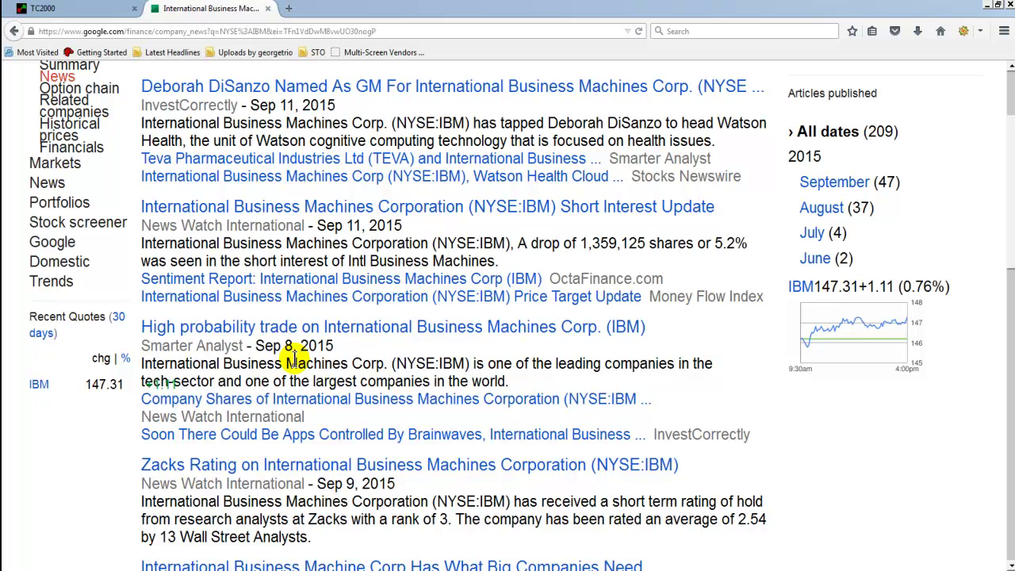
pyautogui.scroll(3, 293, 358)
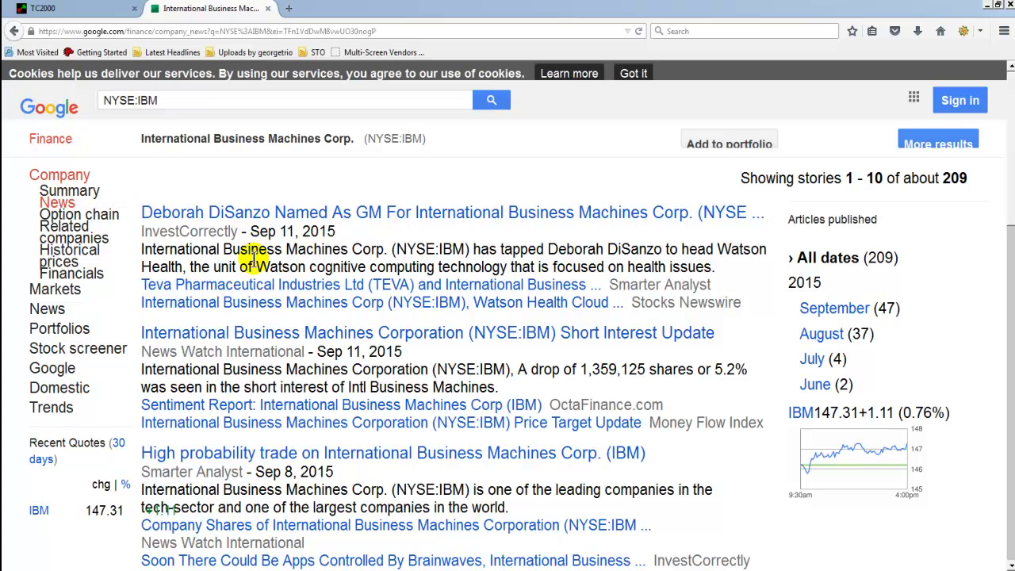
# - Open IBM's financial statements and show the balance sheet with annual data
pyautogui.click(82, 282)
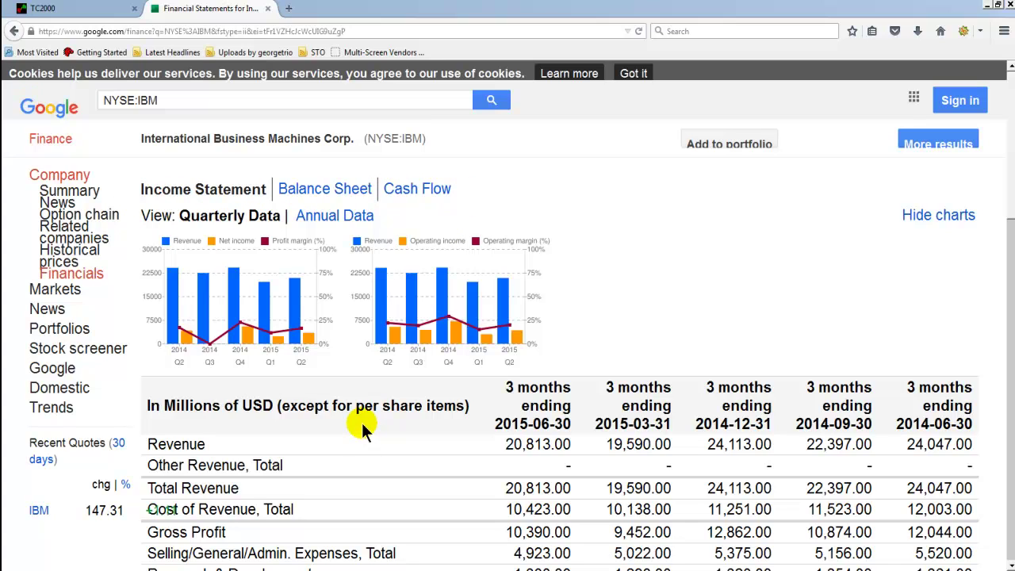
pyautogui.click(323, 191)
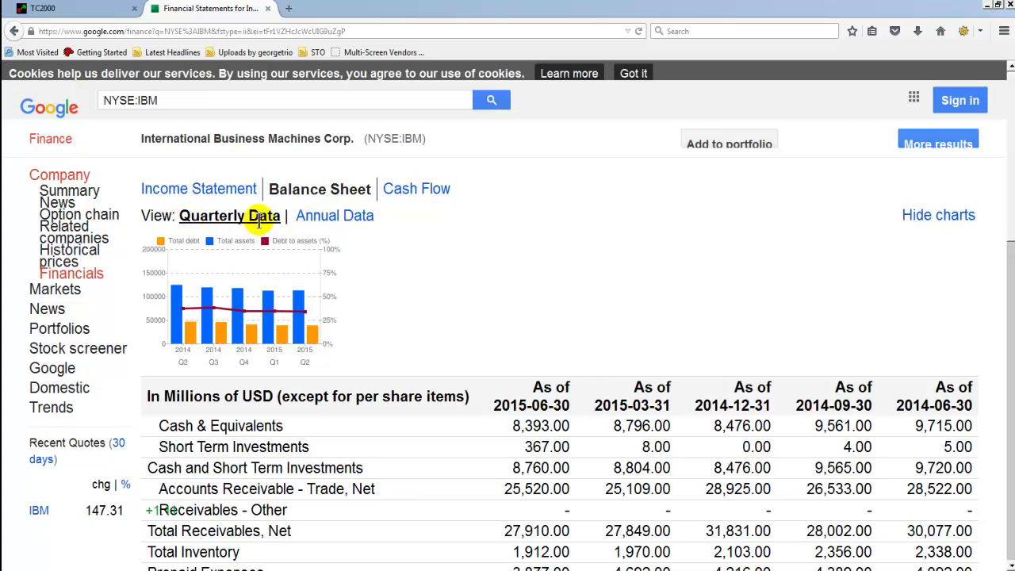
pyautogui.click(357, 216)
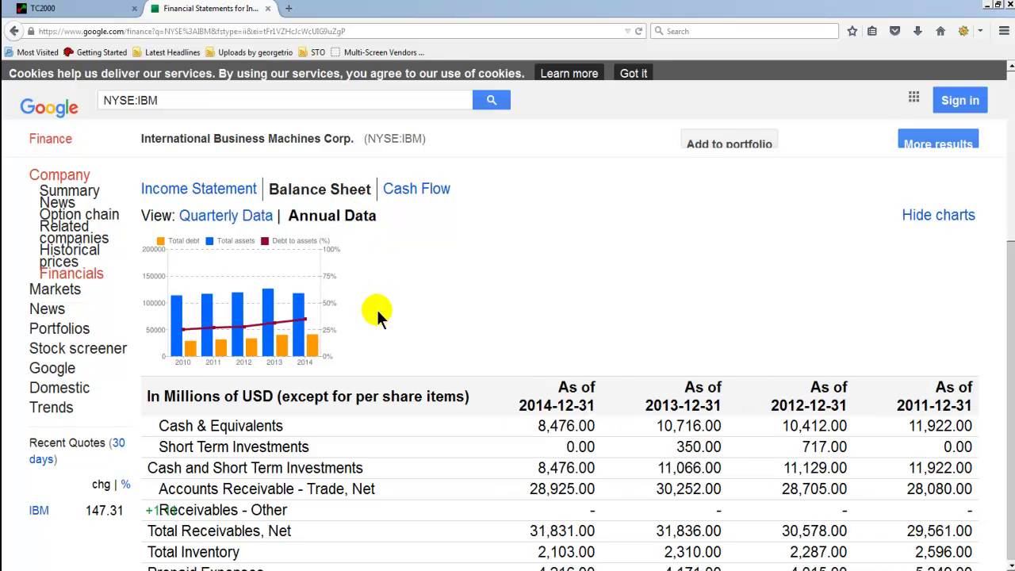
# - Examine IBM's annual balance sheet for 2011 to 2014, comparing cash, total assets, current liabilities and long-term debt with the debt-to-assets chart
pyautogui.scroll(-3, 376, 309)
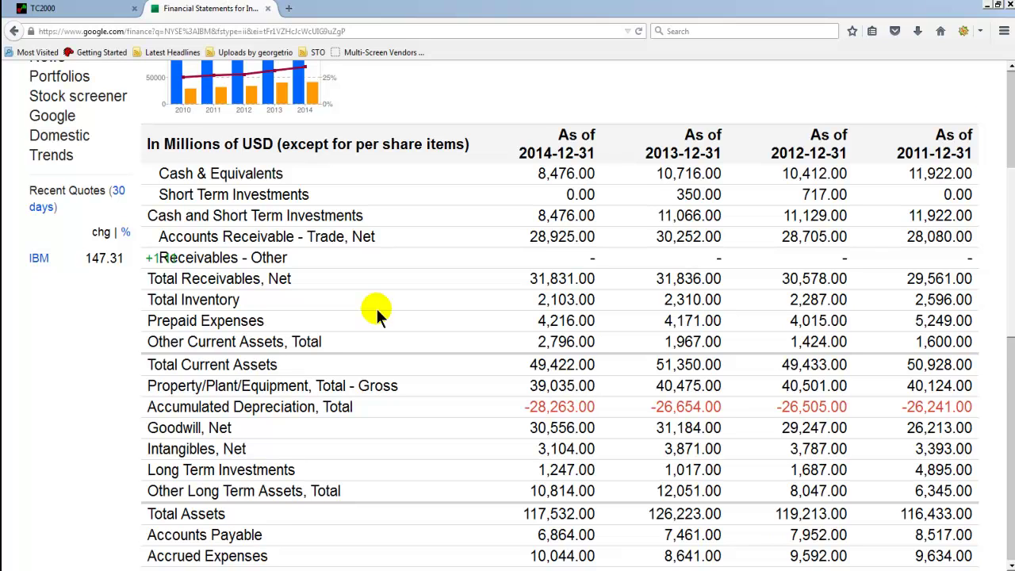
pyautogui.scroll(-3, 375, 306)
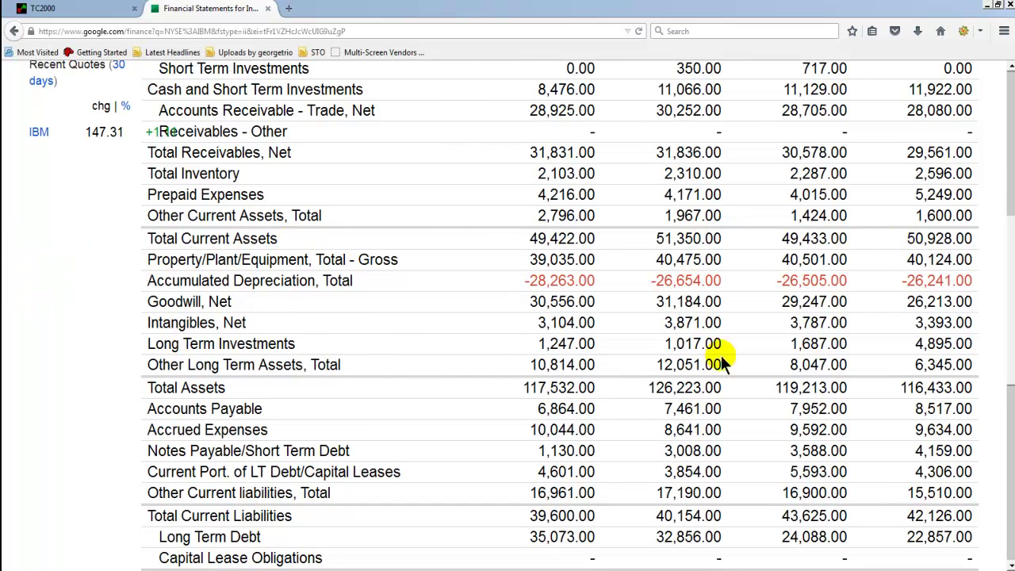
pyautogui.scroll(6, 571, 263)
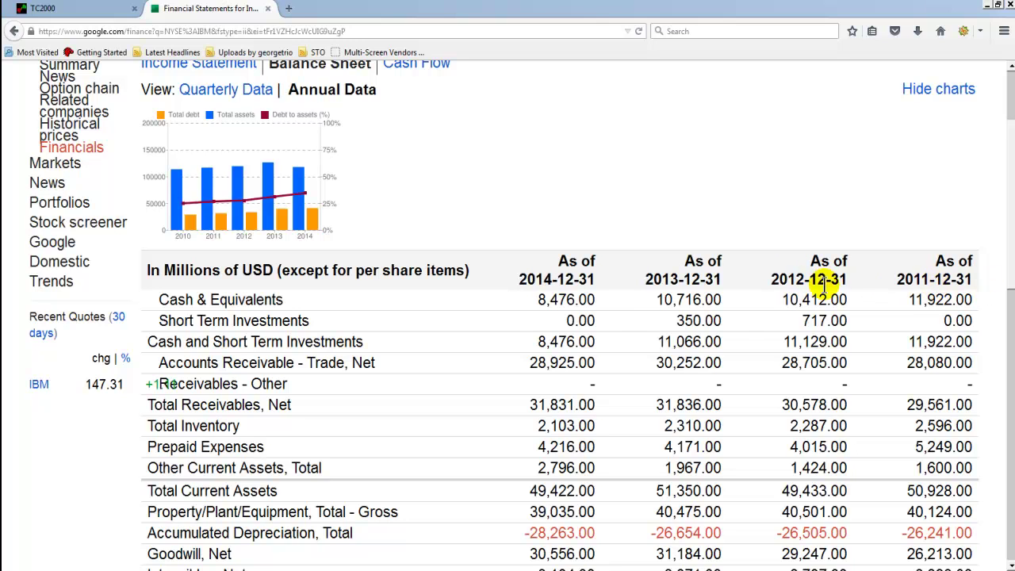
pyautogui.scroll(-5, 430, 370)
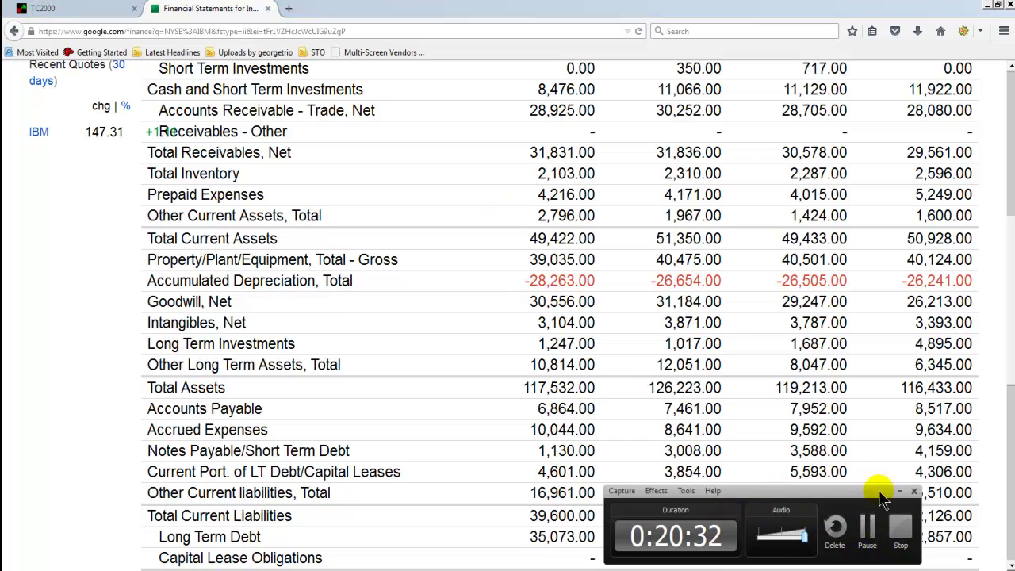
pyautogui.click(901, 522)
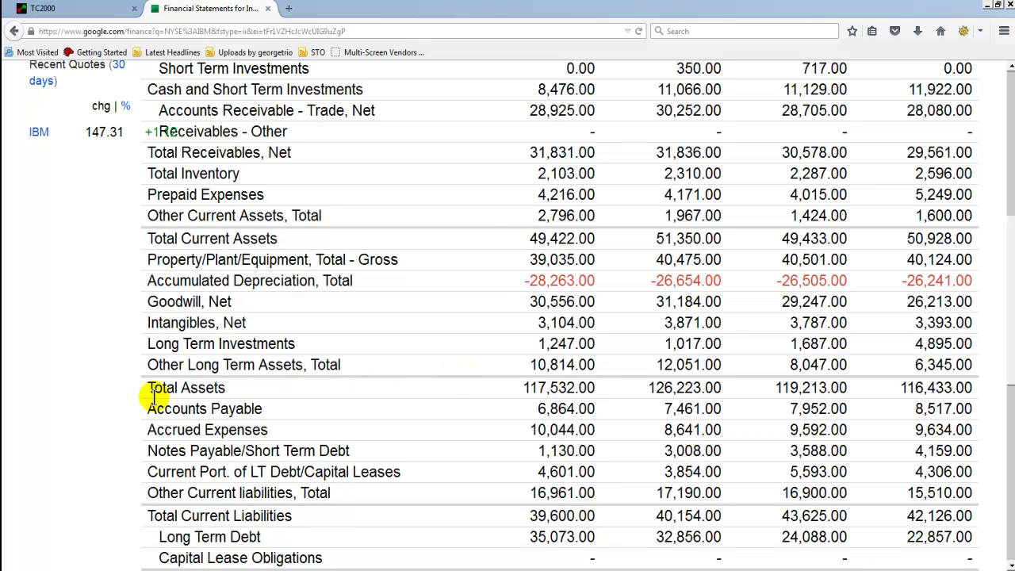
pyautogui.scroll(5, 142, 381)
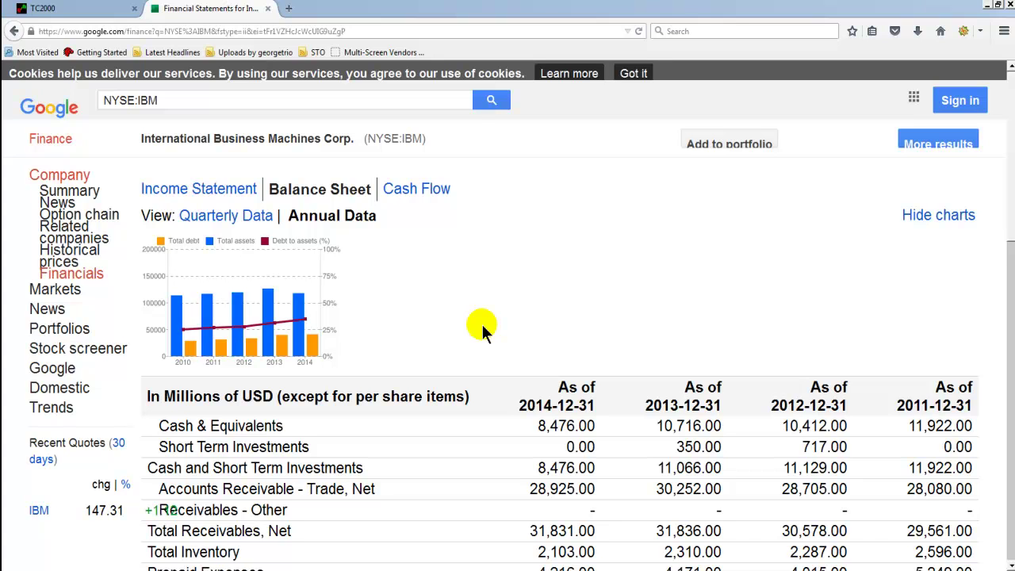
pyautogui.scroll(-3, 482, 325)
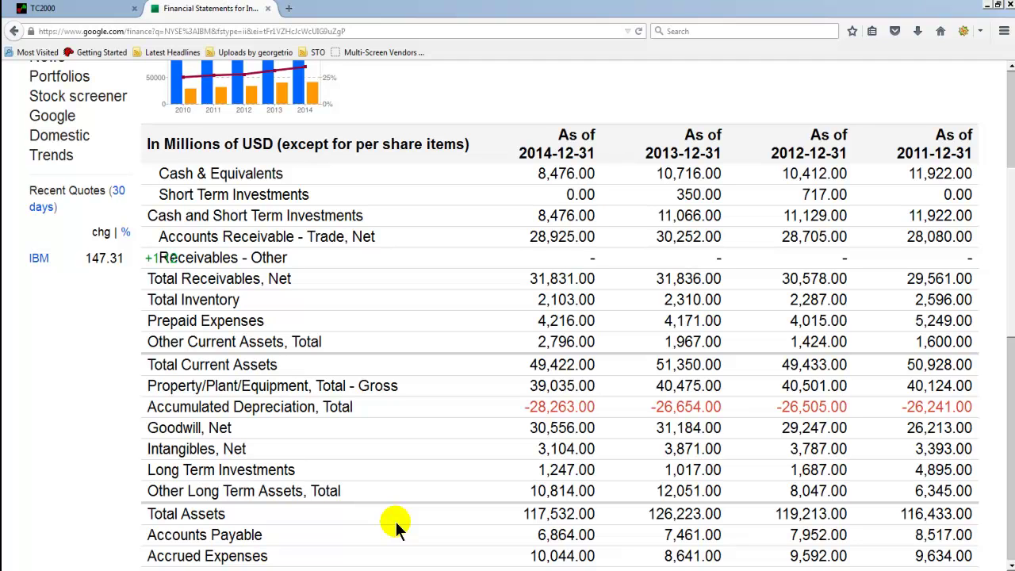
pyautogui.scroll(5, 411, 519)
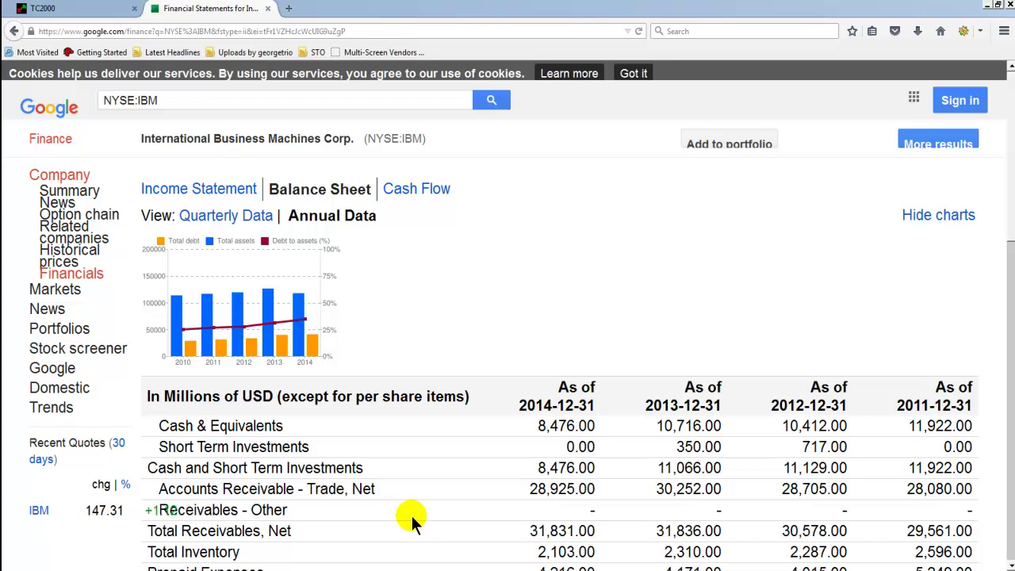
# - Switch back to the IBM yearly chart in TC2000 and move the green ellipse under the 2002 low to 1998
pyautogui.click(49, 9)
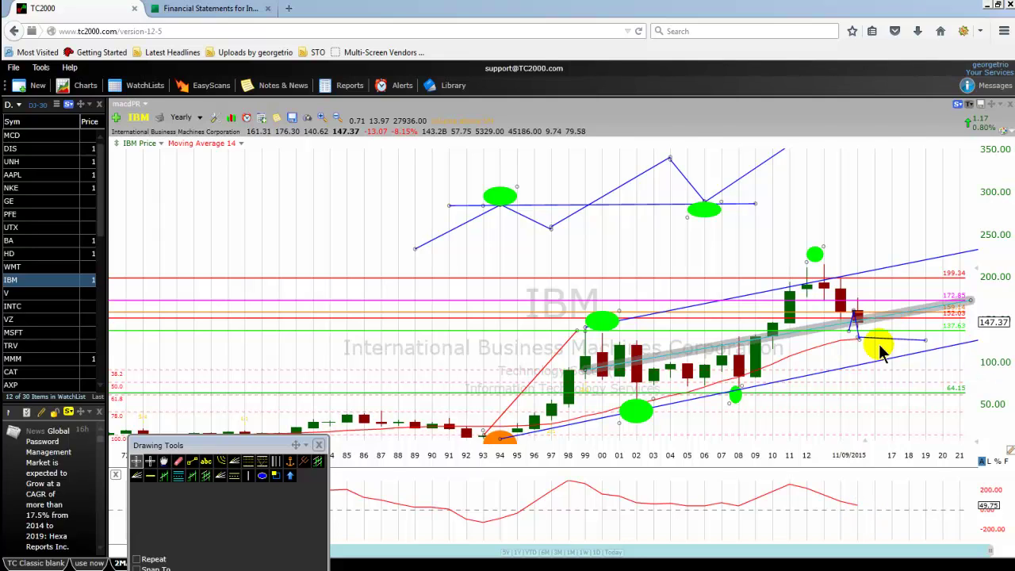
pyautogui.moveTo(856, 337)
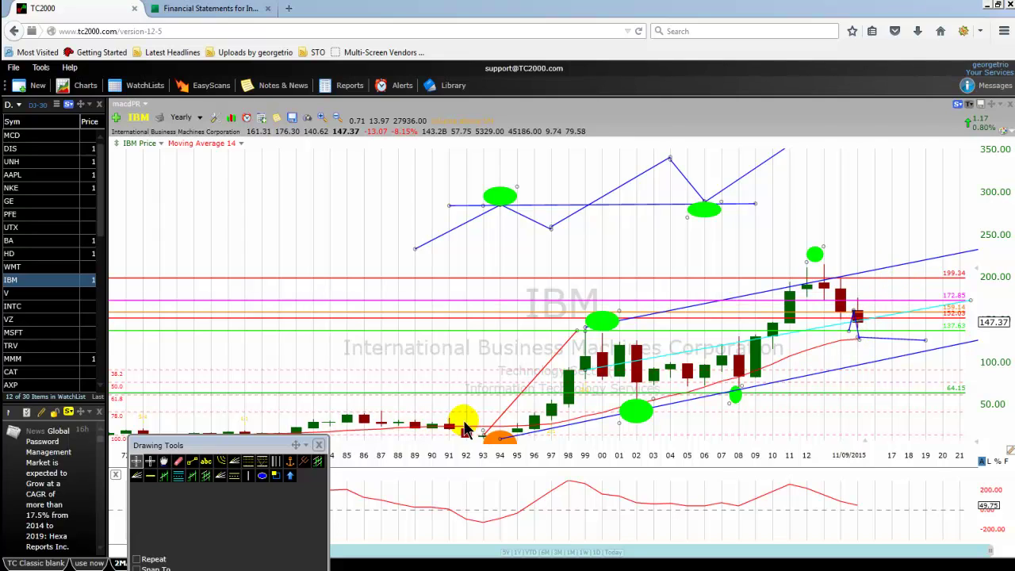
pyautogui.scroll(2, 393, 369)
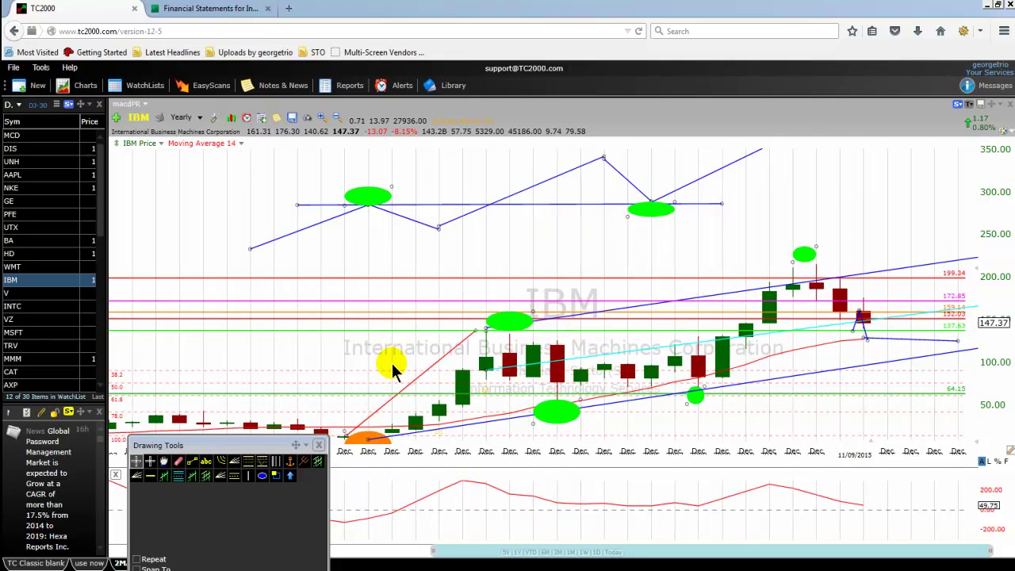
pyautogui.moveTo(554, 412); pyautogui.dragTo(462, 413)
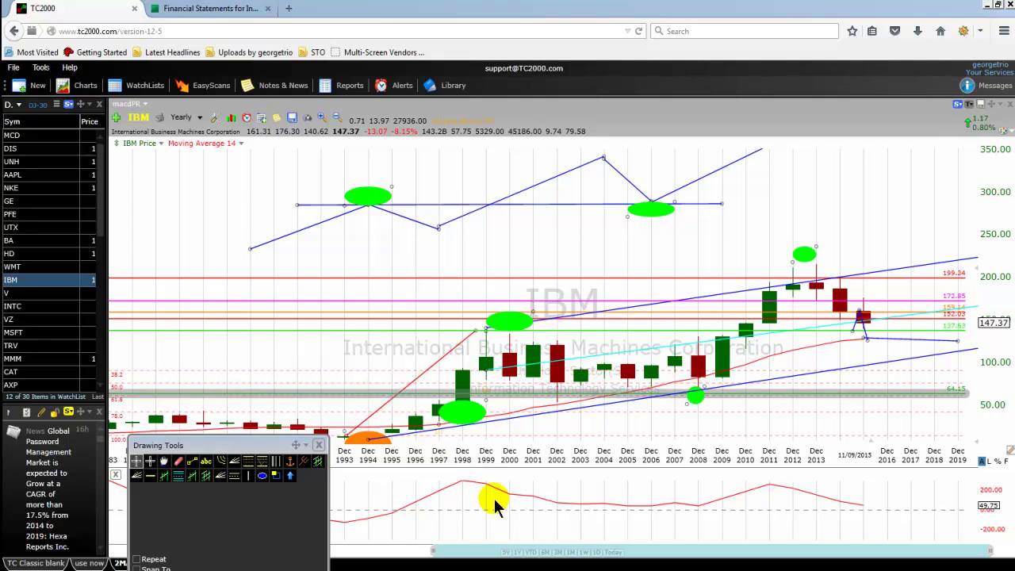
# - Draw a vertical line through the December 2003 candle on the yearly chart
pyautogui.click(248, 474)
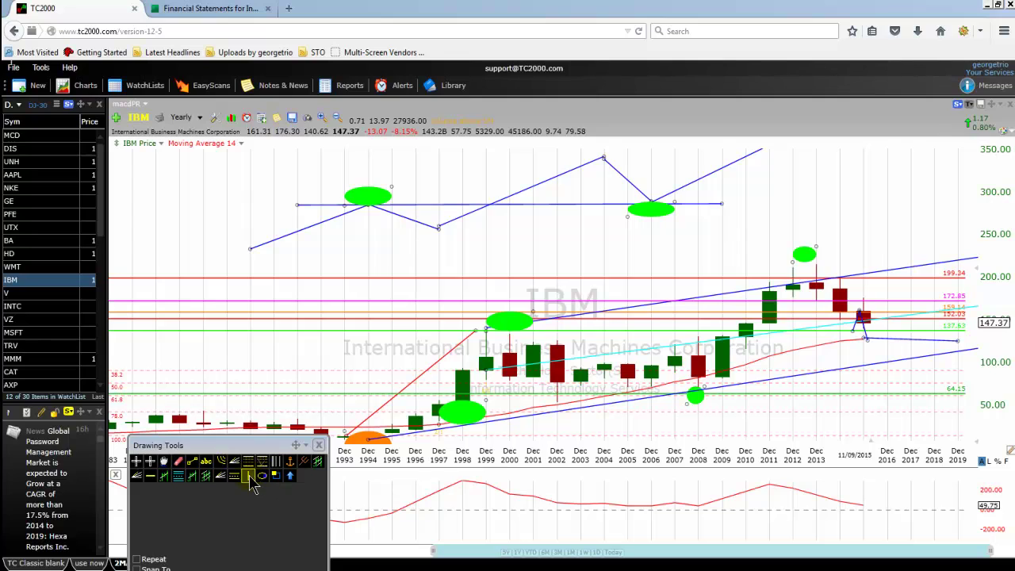
pyautogui.click(580, 375)
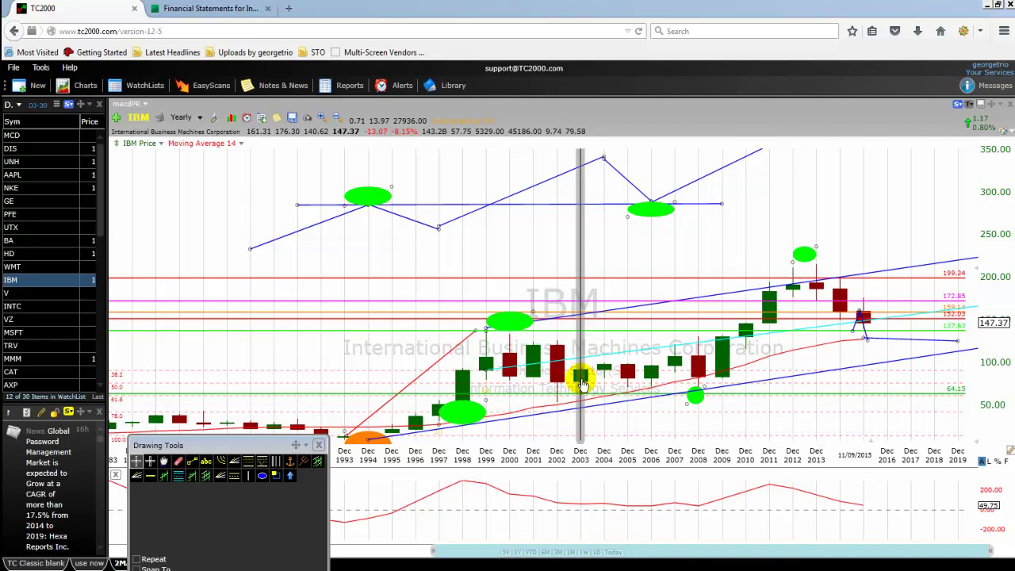
pyautogui.moveTo(582, 383)
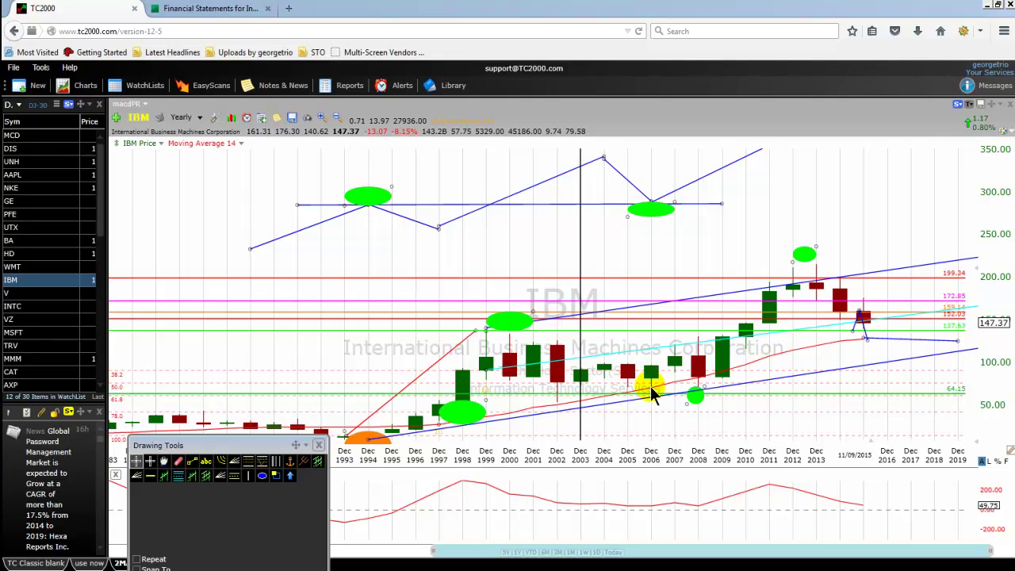
pyautogui.moveTo(692, 349)
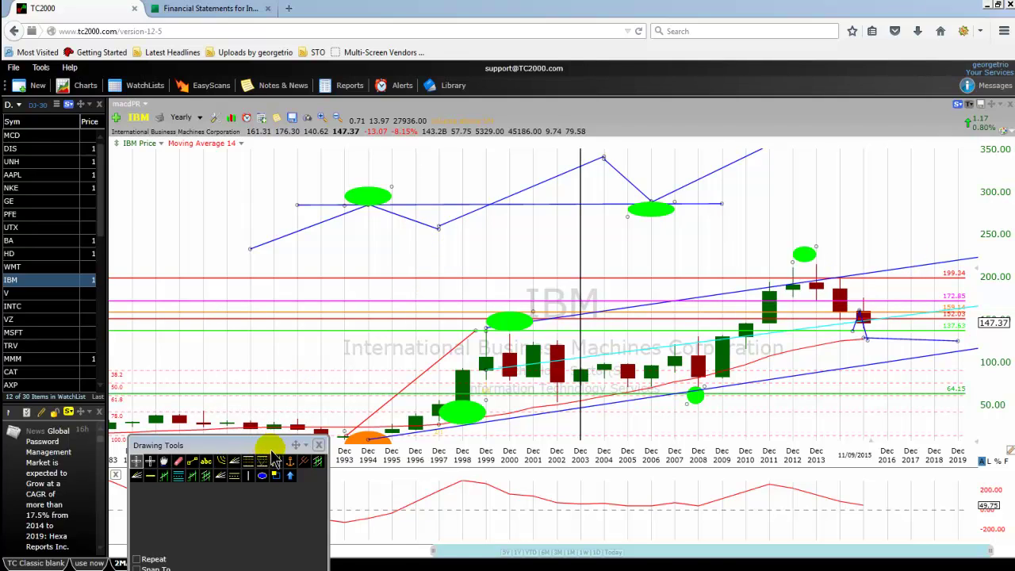
# - Change the IBM chart to monthly candles and shift the green ellipse above the 2013 peak back to the start of 2013
pyautogui.moveTo(267, 449); pyautogui.dragTo(660, 505)
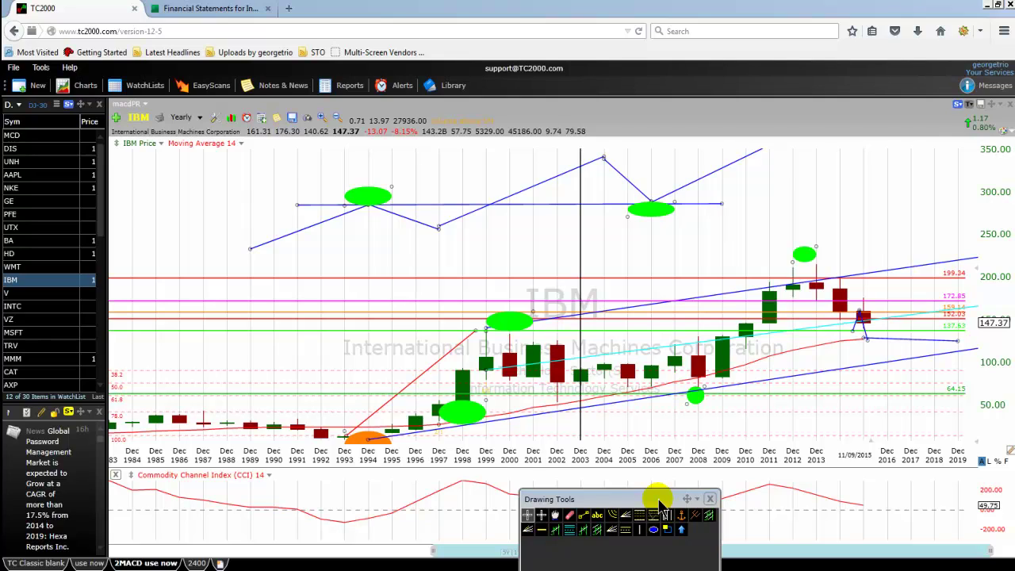
pyautogui.click(199, 120)
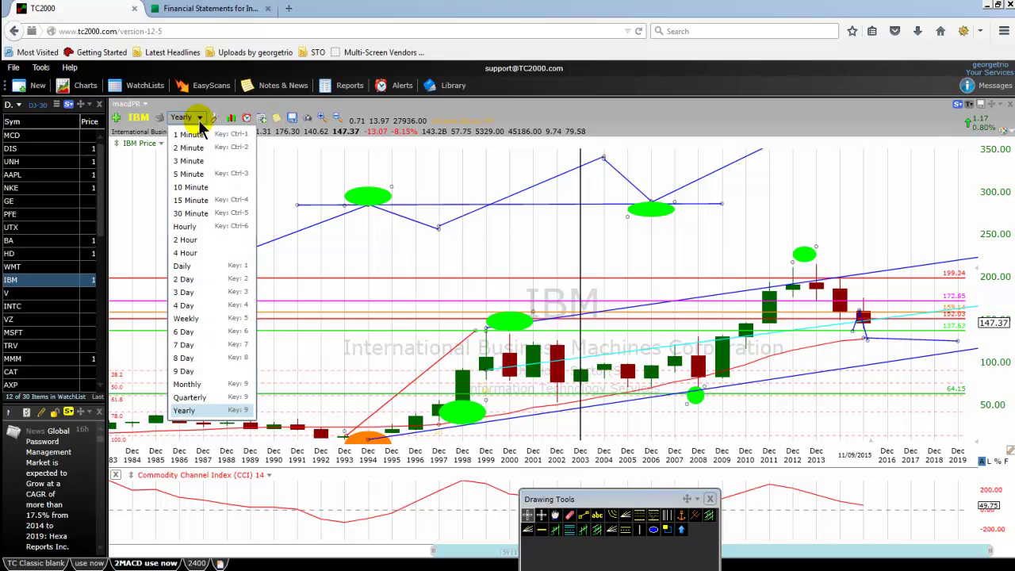
pyautogui.click(190, 384)
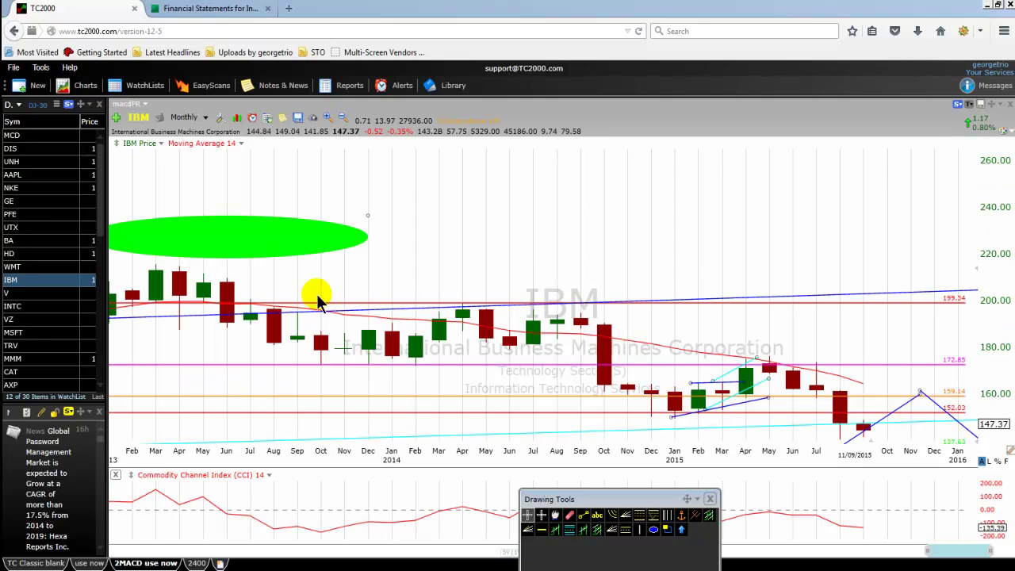
pyautogui.scroll(-5, 300, 218)
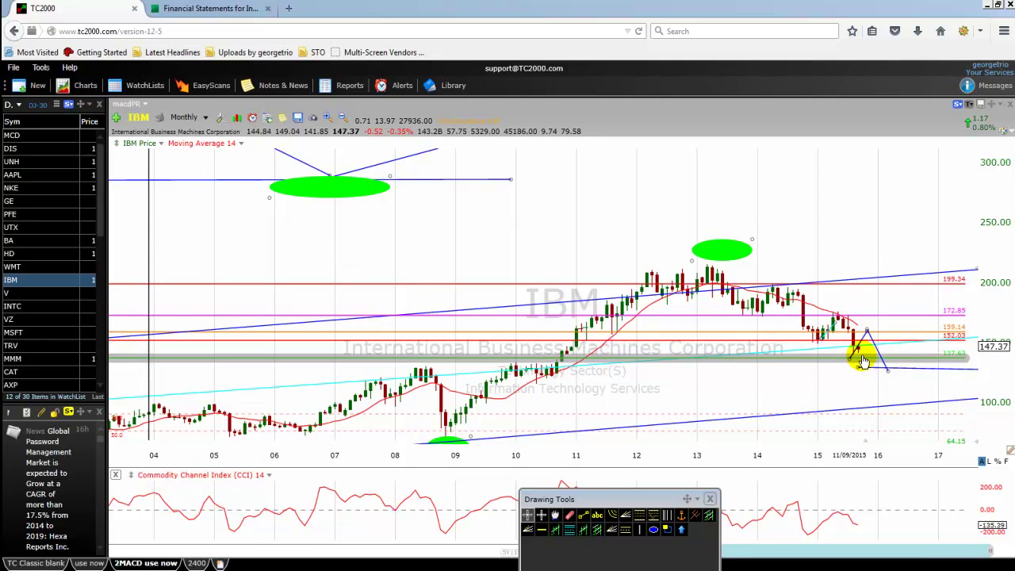
pyautogui.moveTo(862, 361)
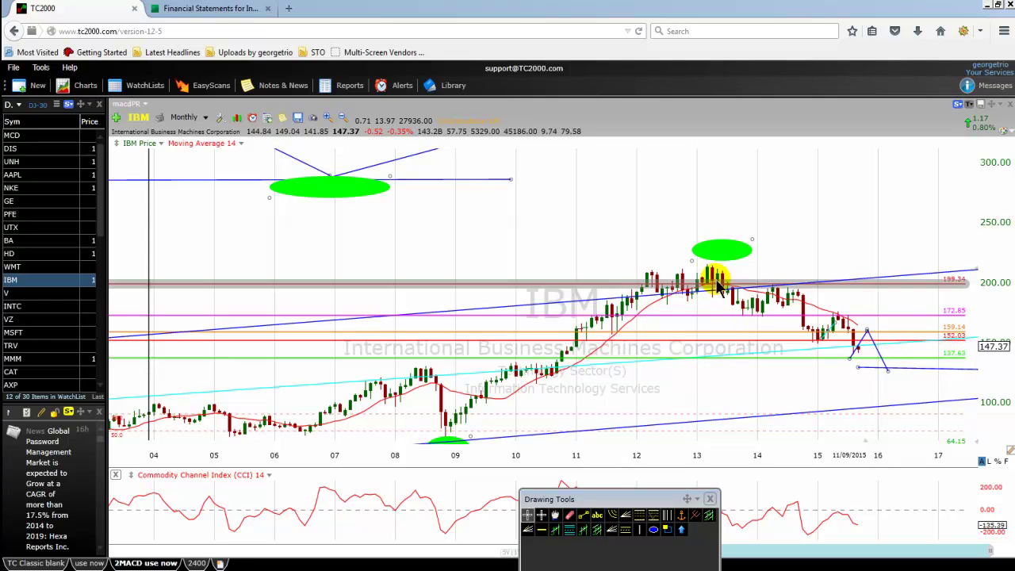
pyautogui.moveTo(720, 253); pyautogui.dragTo(696, 256)
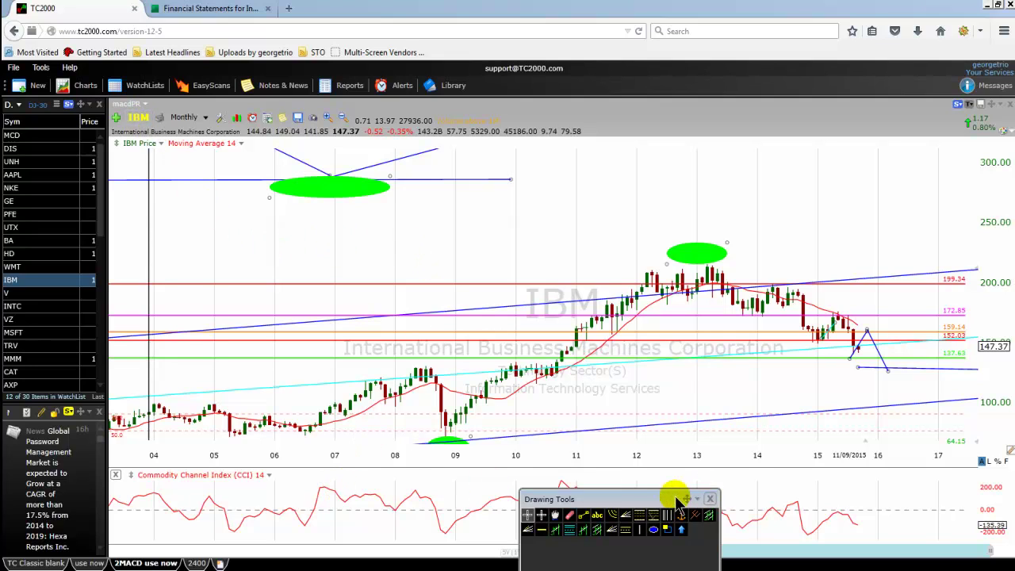
# - Draw three green ellipses in the empty area above the monthly candles, between about 2008 and 2011
pyautogui.moveTo(639, 500)
pyautogui.mouseDown()
pyautogui.moveTo(415, 436)
pyautogui.moveTo(342, 389)
pyautogui.mouseUp()
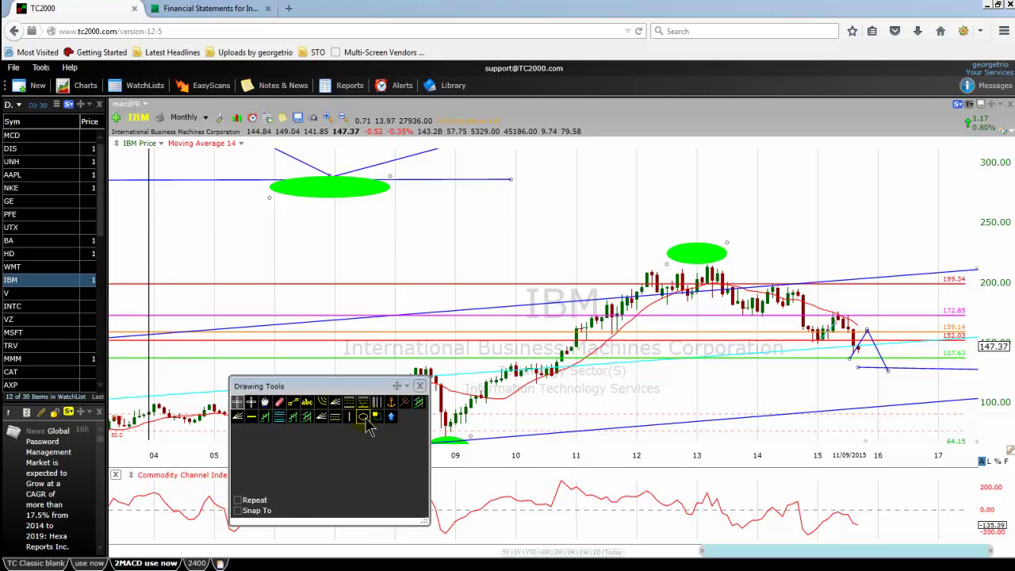
pyautogui.click(363, 417)
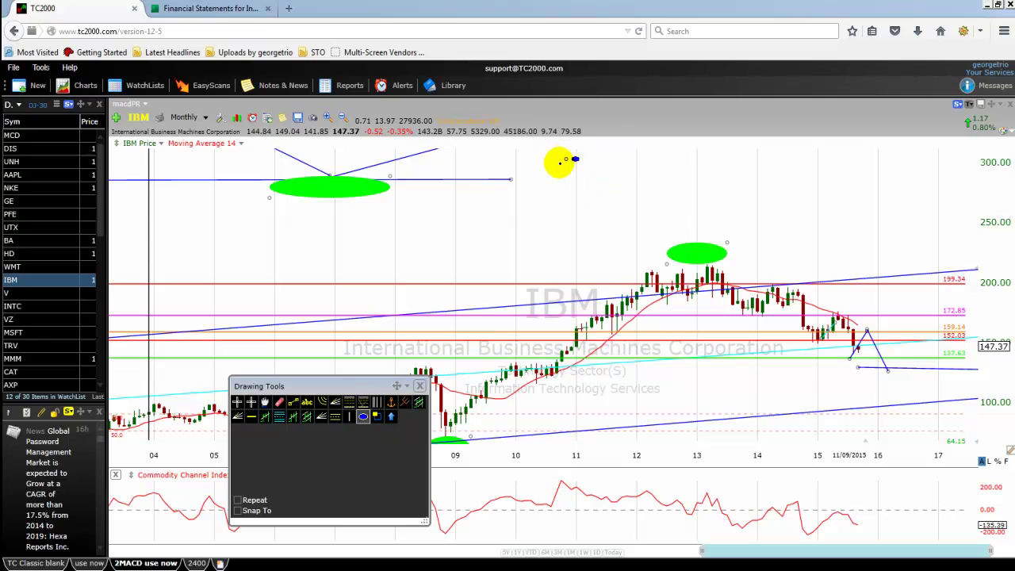
pyautogui.moveTo(559, 163)
pyautogui.mouseDown()
pyautogui.moveTo(536, 188)
pyautogui.moveTo(557, 162)
pyautogui.moveTo(544, 178)
pyautogui.moveTo(537, 168)
pyautogui.moveTo(558, 169)
pyautogui.mouseUp()
pyautogui.click(363, 417)
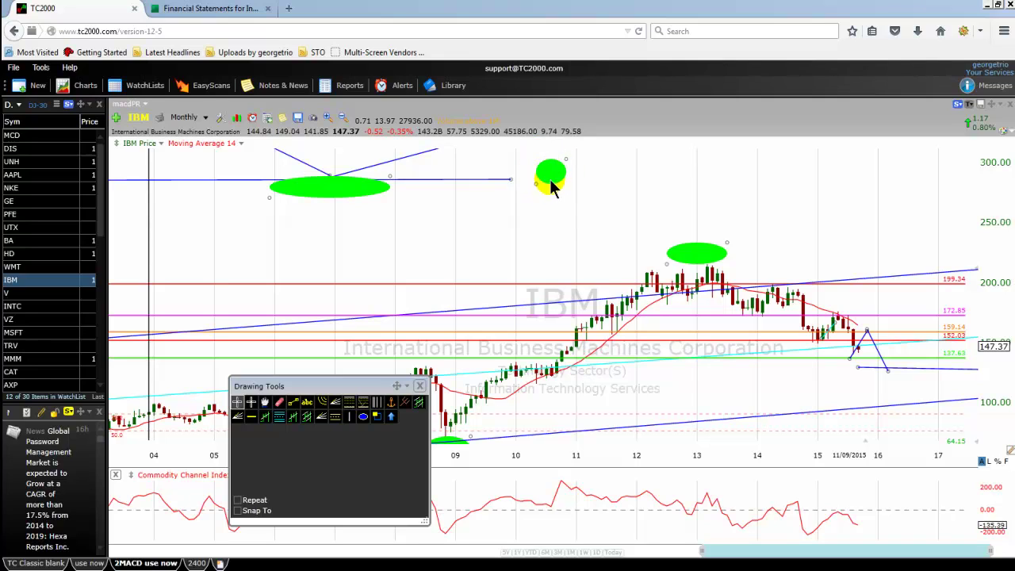
pyautogui.click(363, 417)
pyautogui.moveTo(448, 231); pyautogui.dragTo(425, 261)
pyautogui.click(363, 417)
pyautogui.moveTo(558, 269)
pyautogui.mouseDown()
pyautogui.moveTo(612, 246)
pyautogui.moveTo(601, 226)
pyautogui.moveTo(616, 229)
pyautogui.moveTo(589, 265)
pyautogui.mouseUp()
# - Arrange the three new ellipses as a triangle, with the apex near 2010 at about 300 and the others near mid-2008 and mid-2011
pyautogui.click(363, 417)
pyautogui.moveTo(551, 173); pyautogui.dragTo(519, 163)
pyautogui.moveTo(431, 260); pyautogui.dragTo(421, 267)
pyautogui.moveTo(521, 168); pyautogui.dragTo(522, 168)
pyautogui.click(431, 246)
pyautogui.click(624, 252)
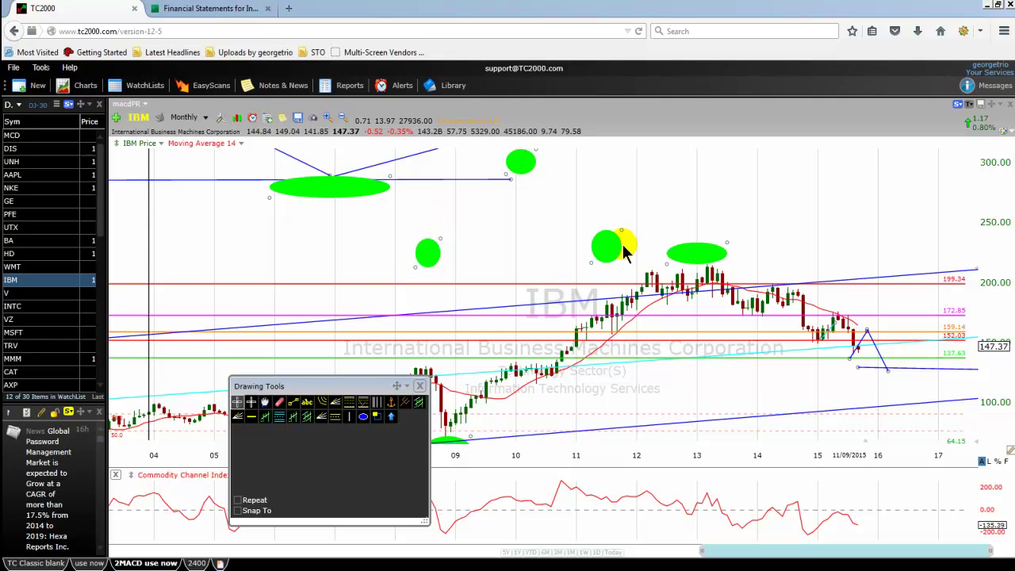
# - Draw three smaller green ellipses inside the triangle, one below the apex near 2010 and two between the base ellipses
pyautogui.click(363, 416)
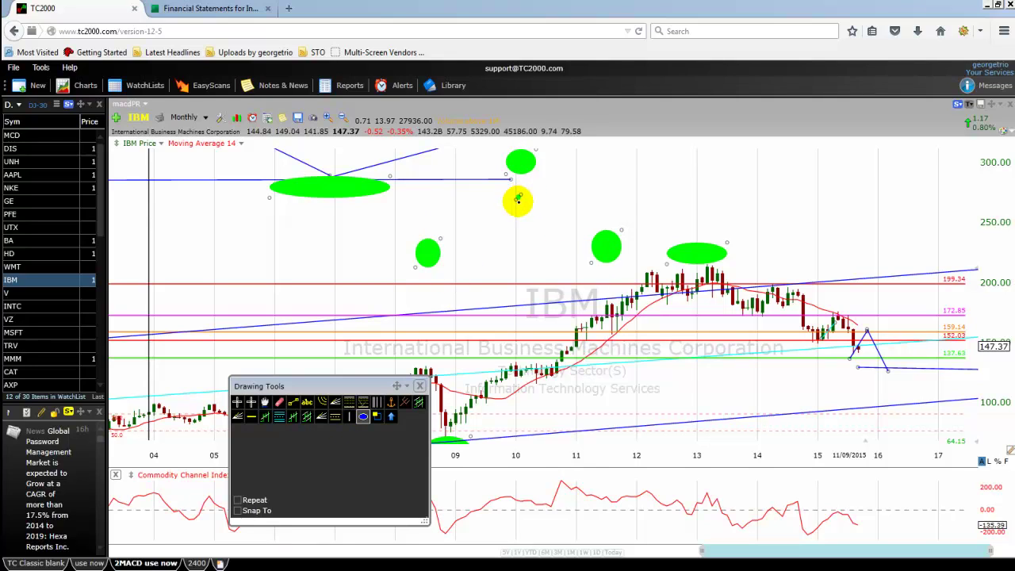
pyautogui.moveTo(517, 199); pyautogui.dragTo(511, 213)
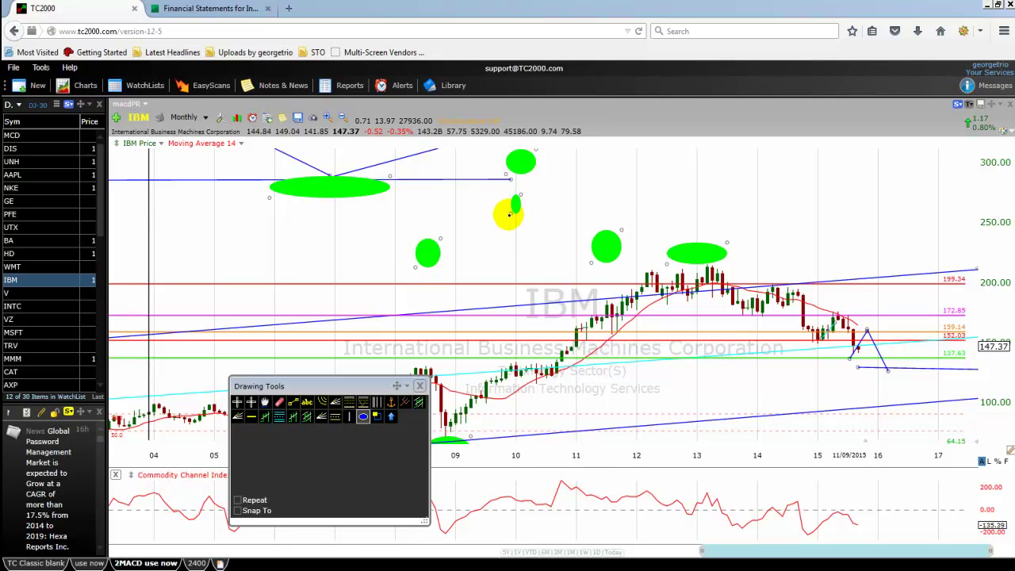
pyautogui.click(362, 416)
pyautogui.moveTo(490, 238); pyautogui.dragTo(479, 250)
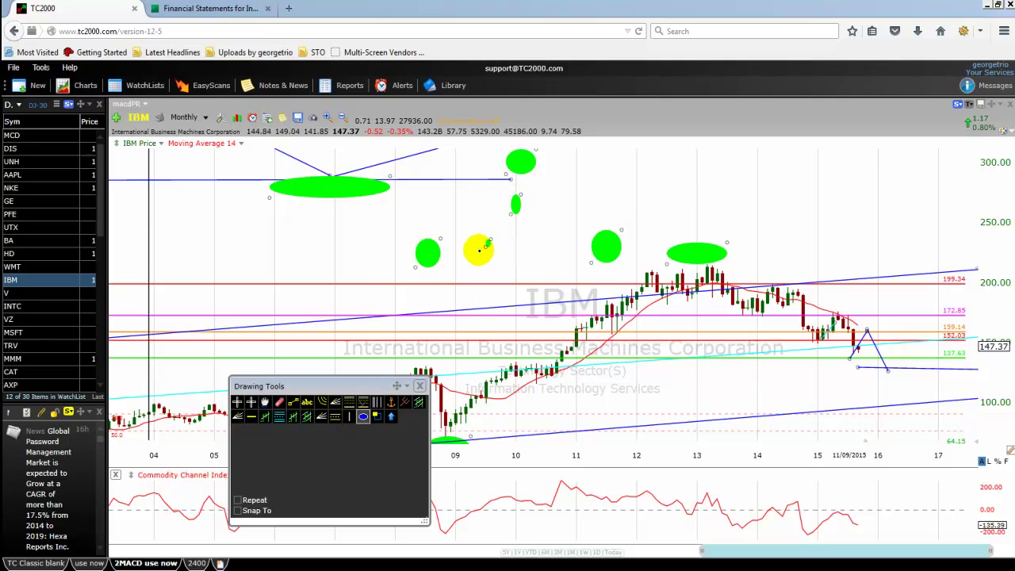
pyautogui.click(363, 417)
pyautogui.moveTo(546, 275); pyautogui.dragTo(554, 274)
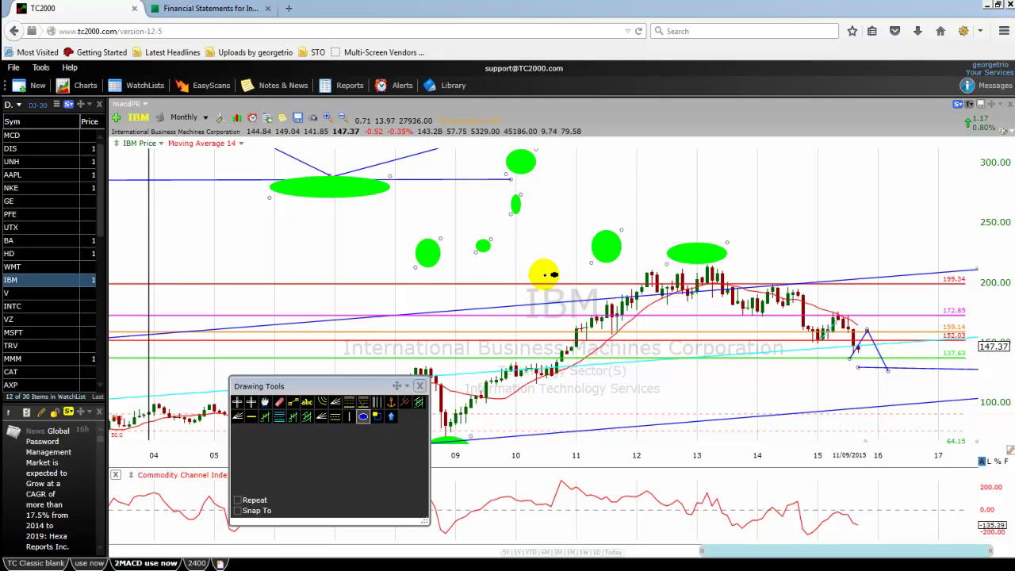
pyautogui.moveTo(555, 228); pyautogui.dragTo(541, 253)
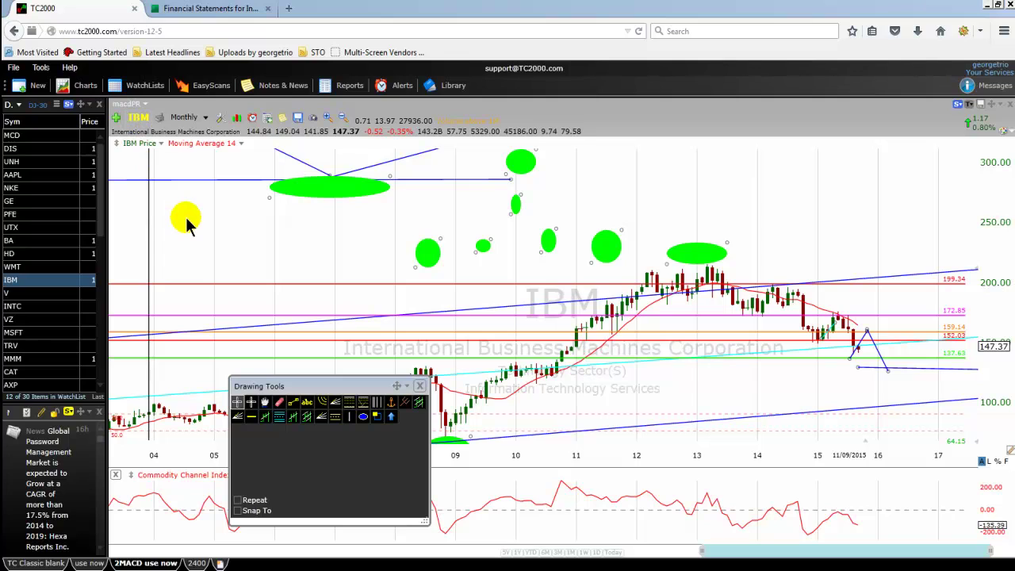
# - Load the Dow Jones Industrials index (DJ-30) in the chart and examine its recent monthly candles around the 15551.91 line
pyautogui.click(136, 118)
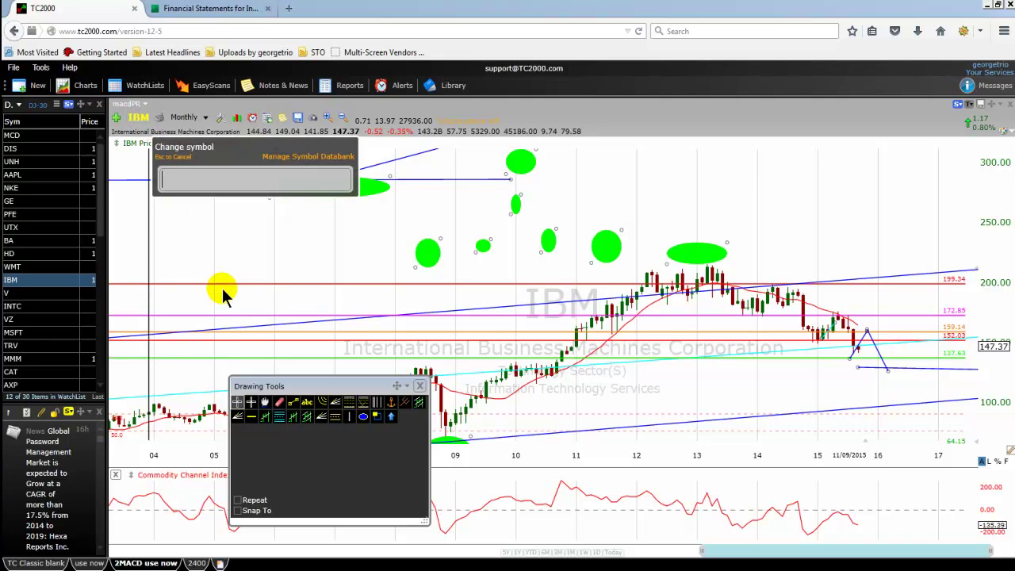
pyautogui.write('d')
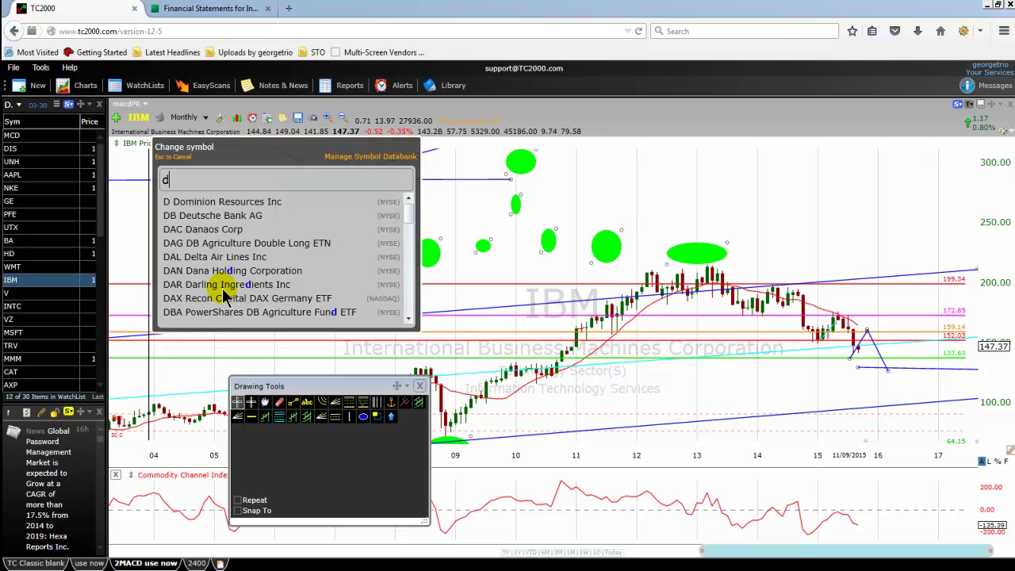
pyautogui.write('ji')
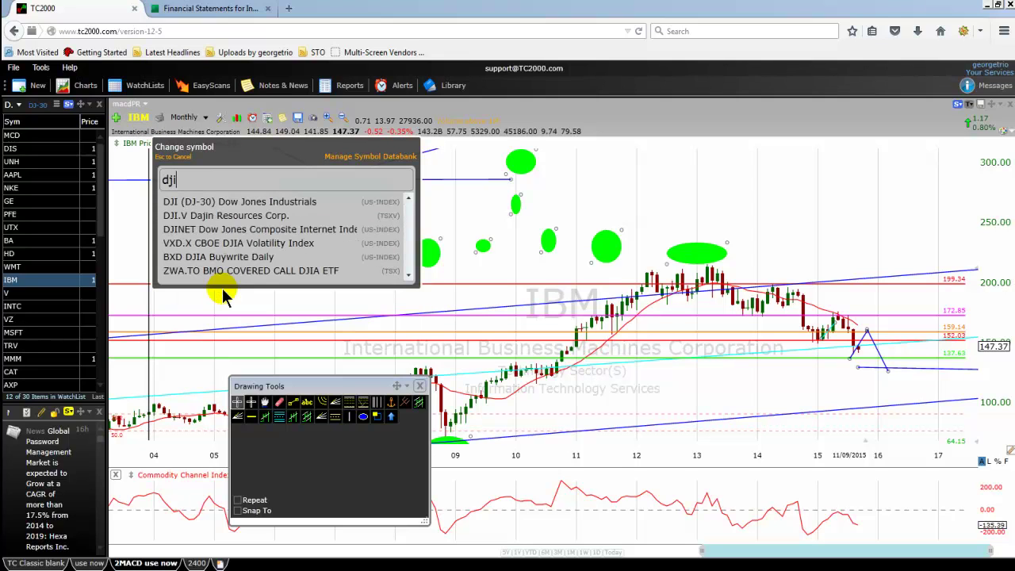
pyautogui.click(272, 206)
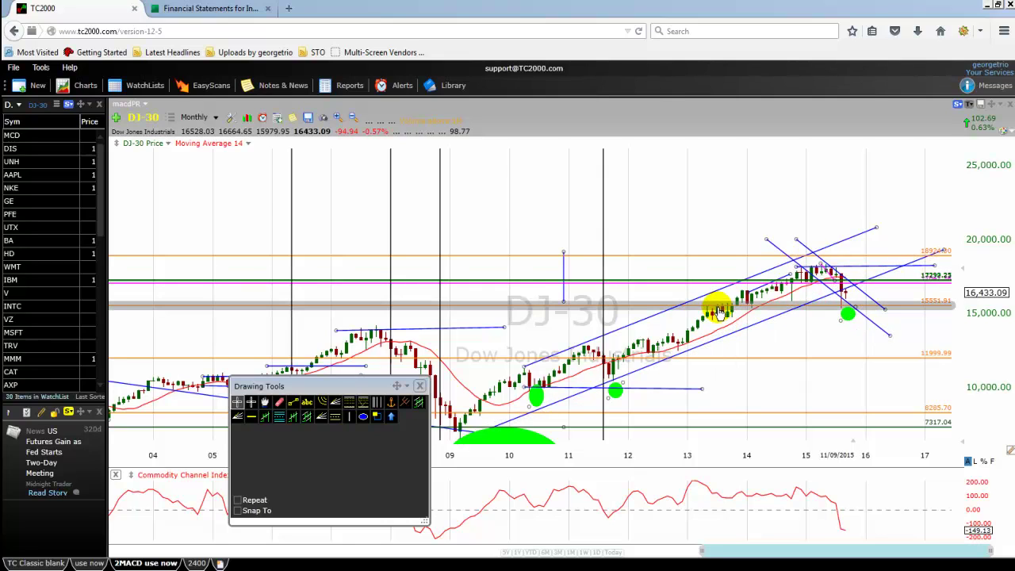
pyautogui.moveTo(718, 310)
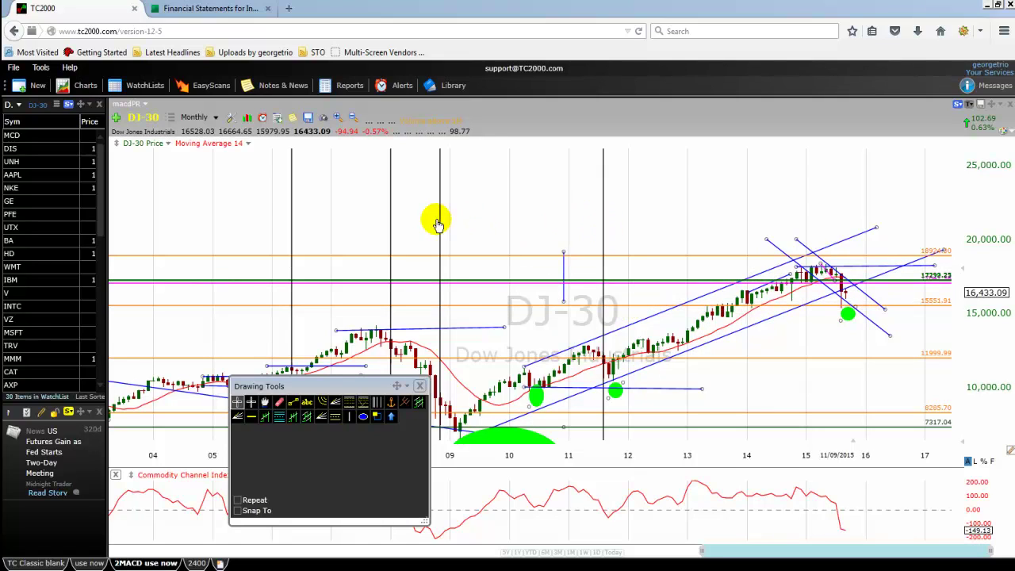
pyautogui.scroll(3, 435, 224)
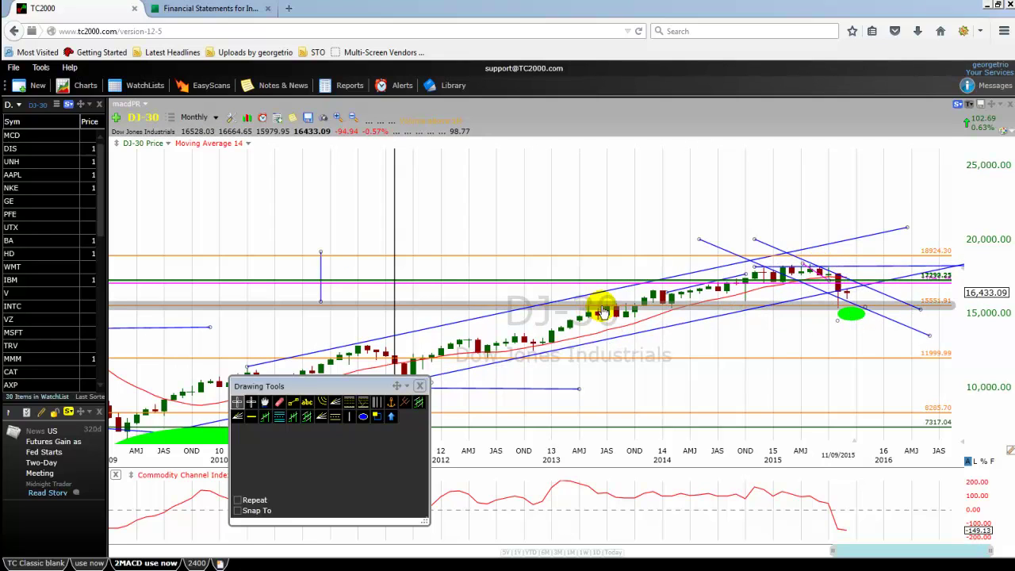
pyautogui.moveTo(619, 311)
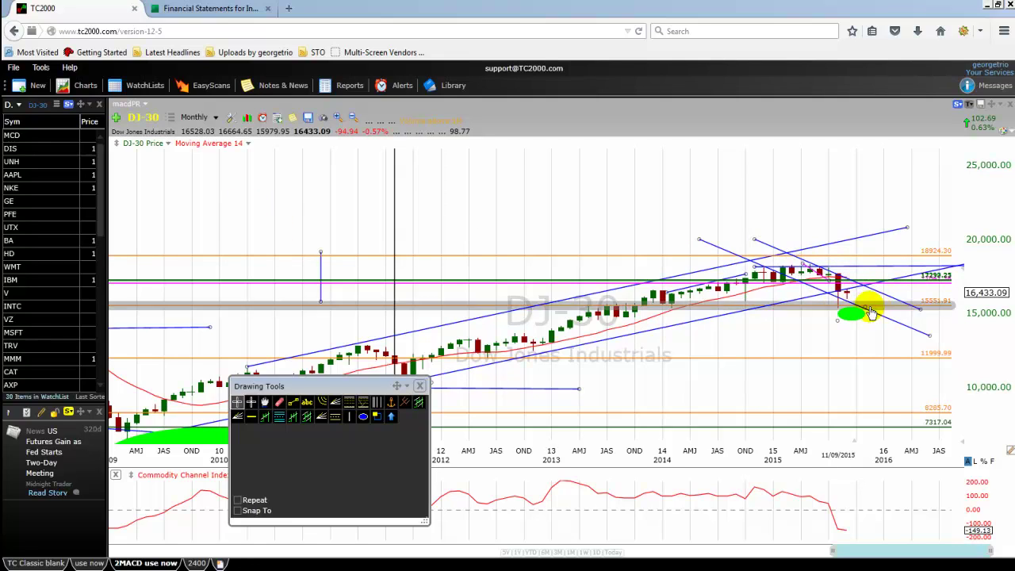
pyautogui.moveTo(842, 312)
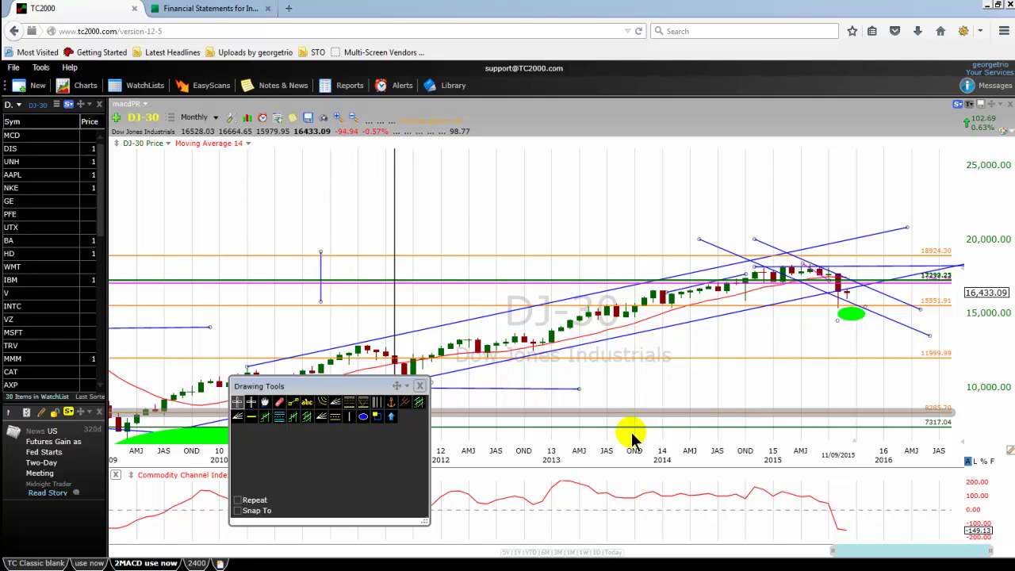
# - Change the DJ-30 chart to yearly candles and examine the bars from the mid-1990s to 2015
pyautogui.click(216, 117)
pyautogui.click(197, 412)
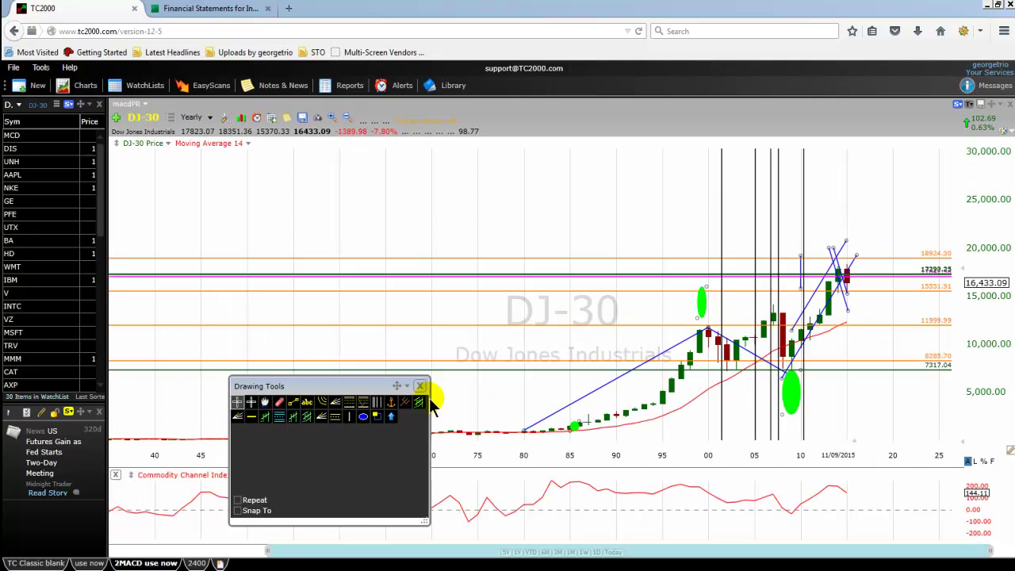
pyautogui.scroll(2, 714, 348)
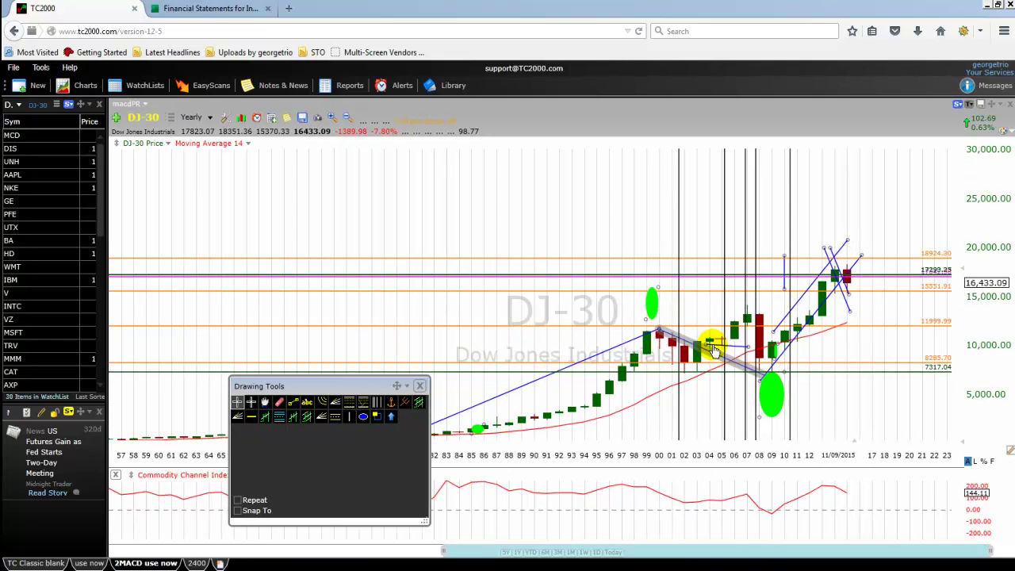
pyautogui.scroll(2, 712, 349)
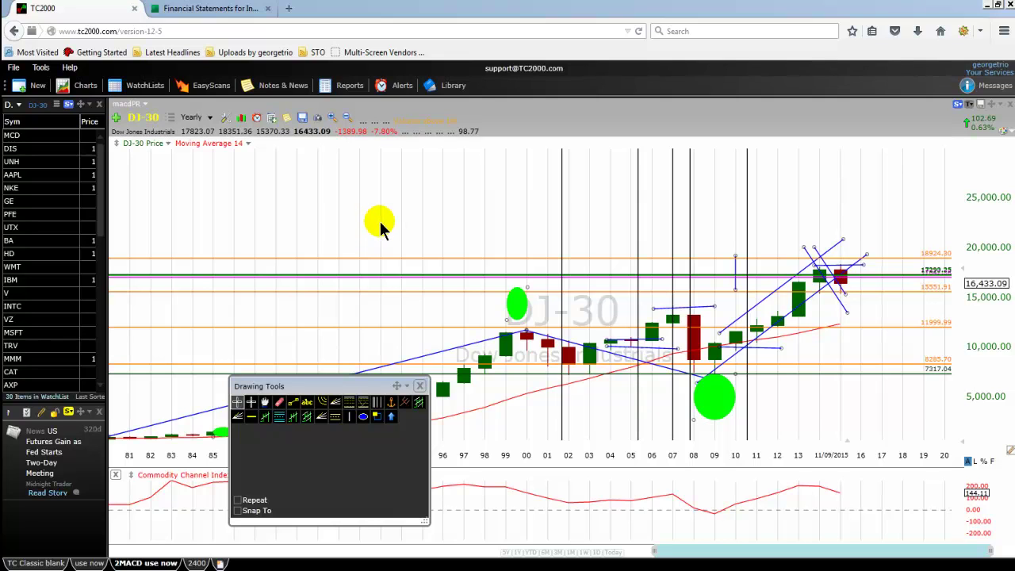
pyautogui.scroll(5, 380, 221)
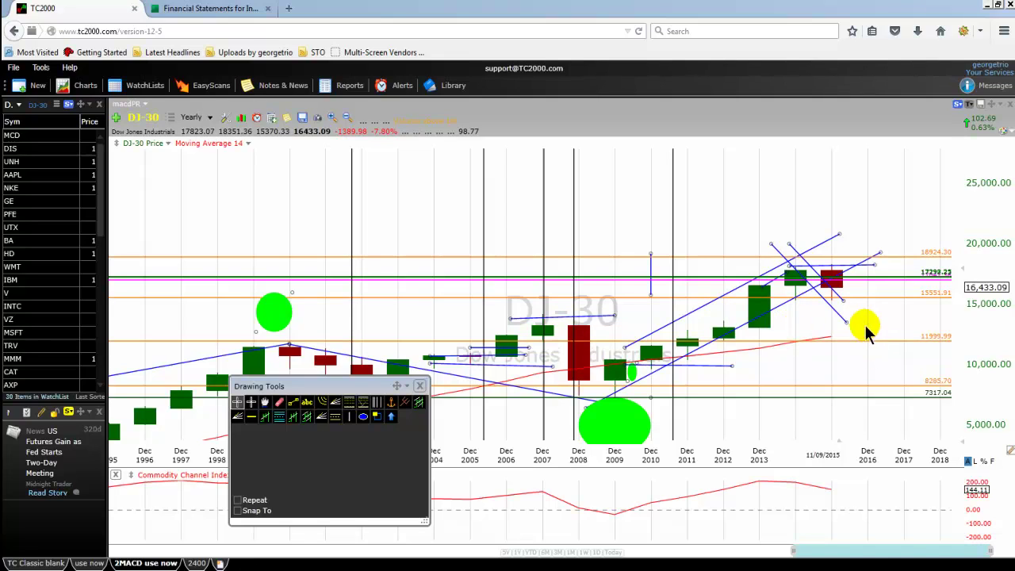
# - Return the DJ-30 chart to monthly candles and examine the falling channel around the latest 2015 bars
pyautogui.click(203, 119)
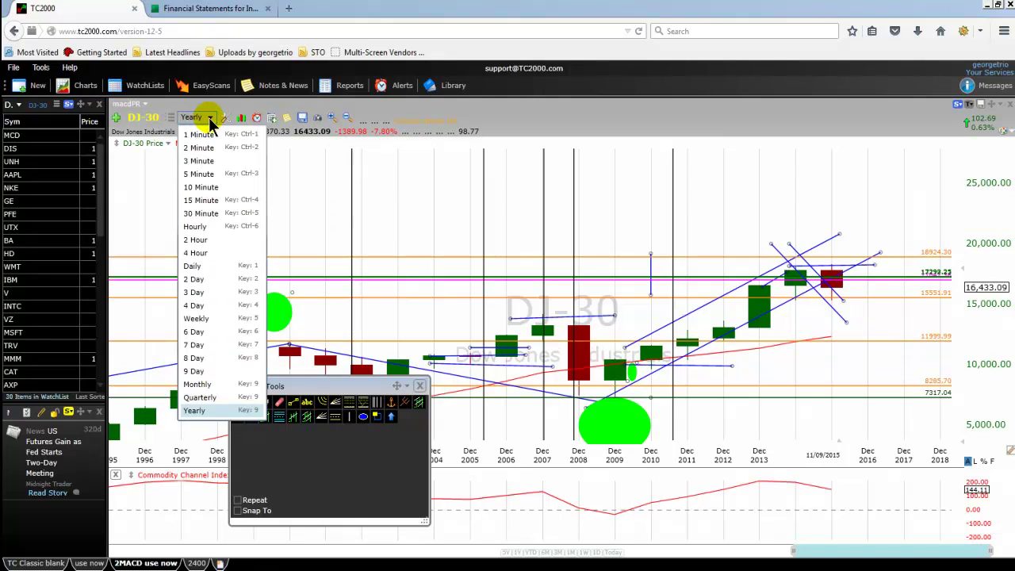
pyautogui.click(198, 384)
pyautogui.scroll(-6, 448, 317)
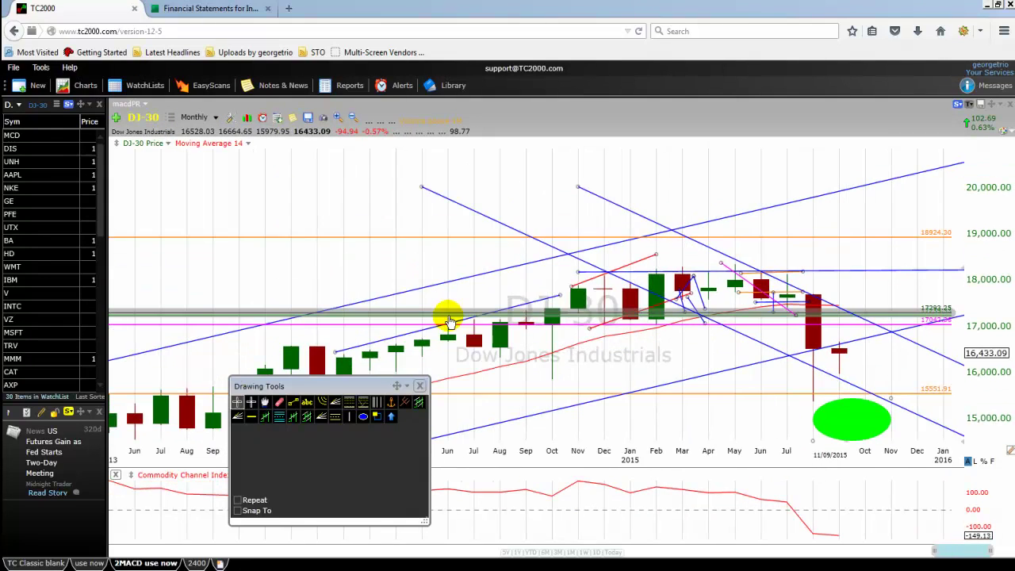
pyautogui.click(841, 316)
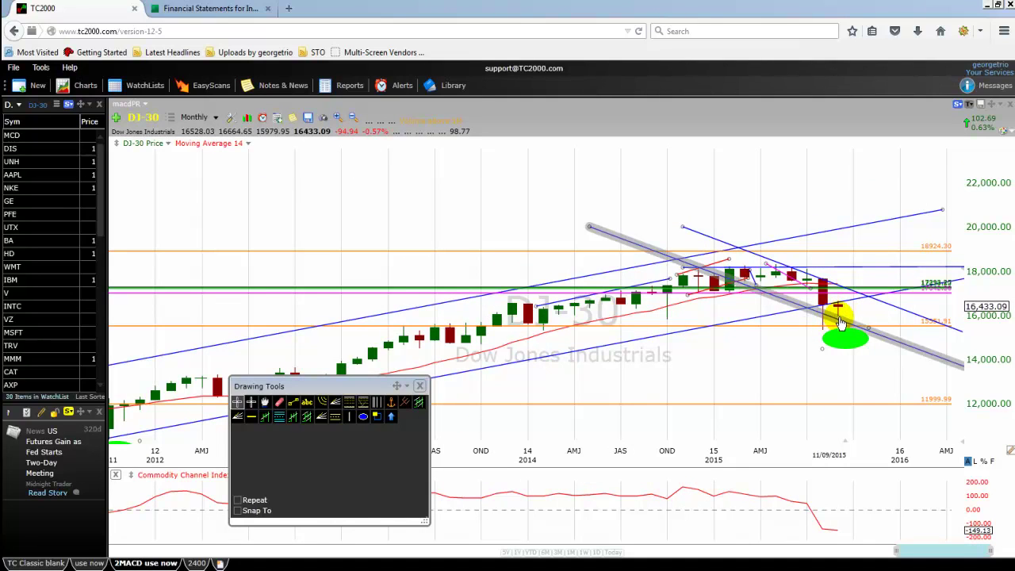
pyautogui.click(864, 295)
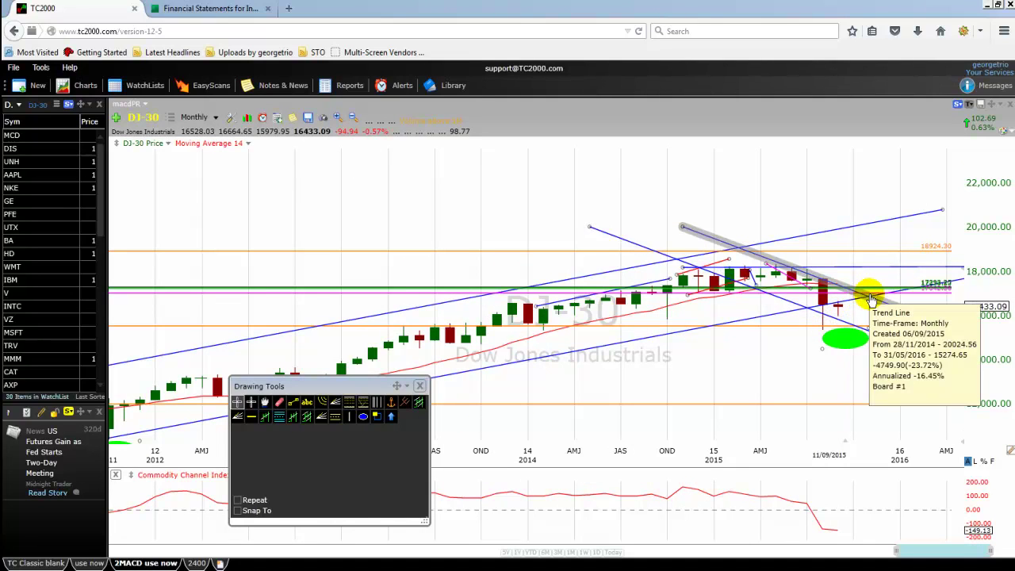
pyautogui.click(811, 314)
pyautogui.click(871, 292)
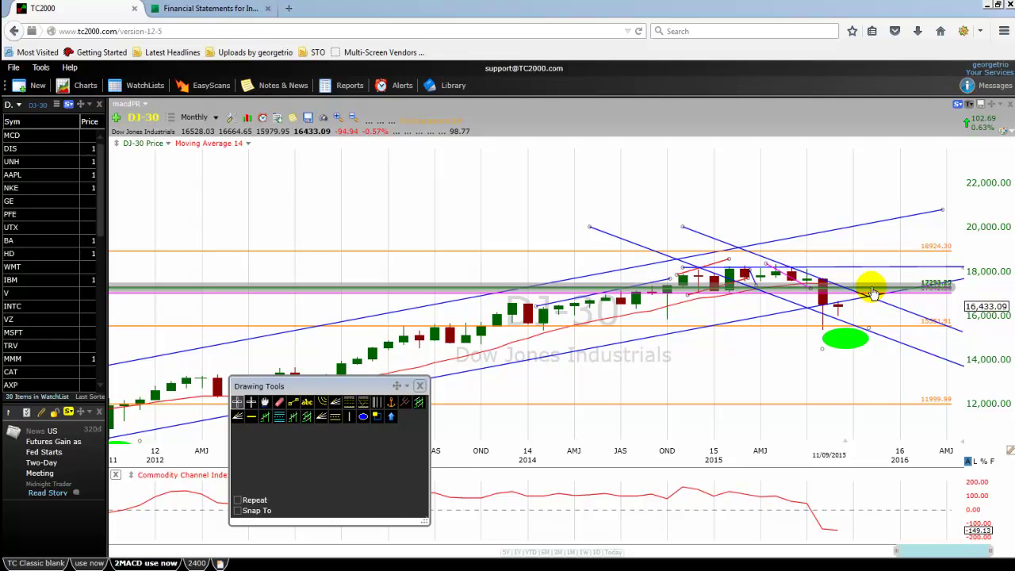
pyautogui.click(871, 293)
pyautogui.click(906, 326)
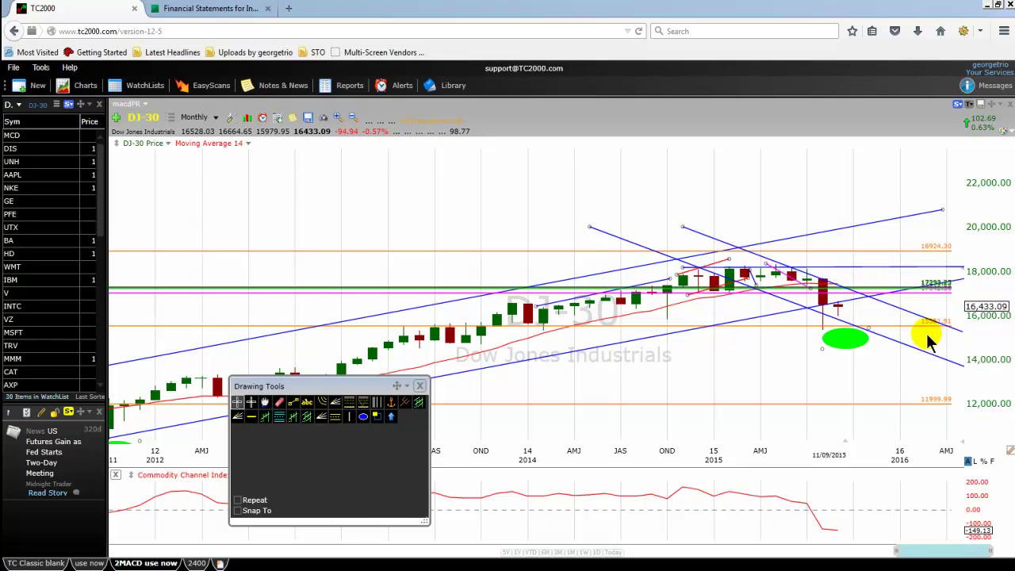
pyautogui.click(934, 321)
pyautogui.click(932, 339)
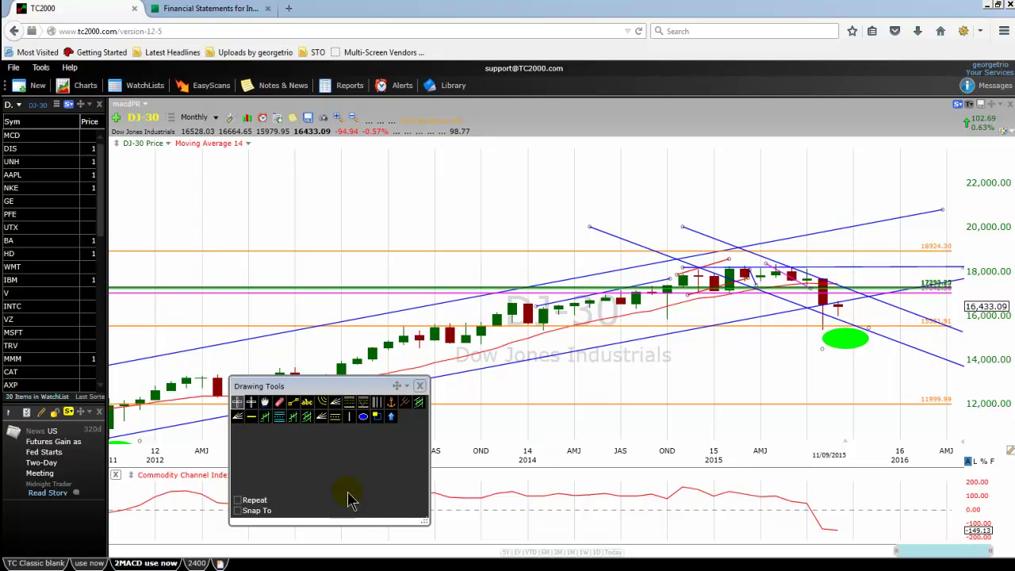
# - Draw trend lines after the last candle: up to about 17,000 in December 2015, down to about 15,200, and vertically up to about 18,750
pyautogui.click(293, 402)
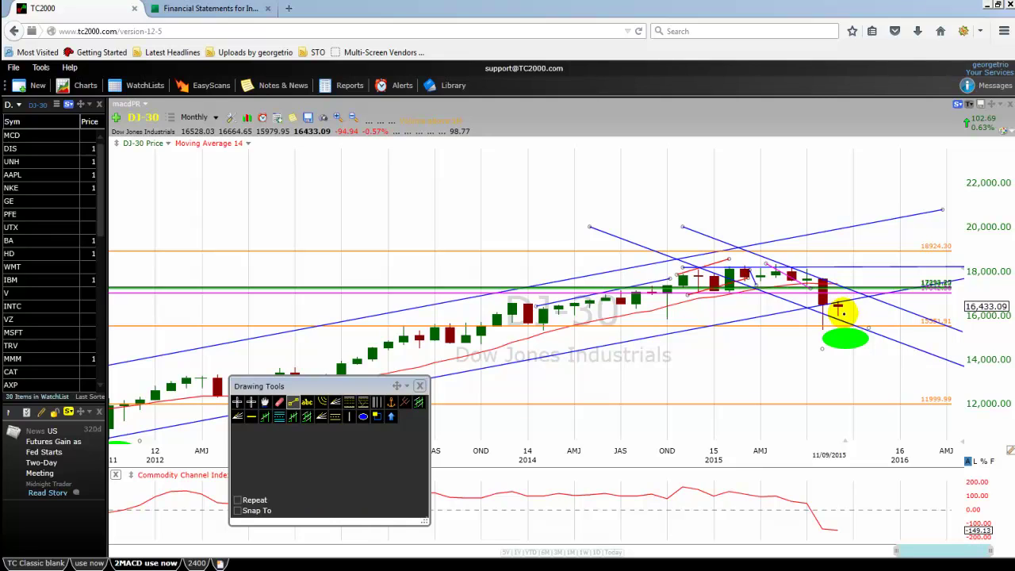
pyautogui.moveTo(852, 316)
pyautogui.mouseDown()
pyautogui.moveTo(884, 292)
pyautogui.moveTo(952, 336)
pyautogui.moveTo(946, 254)
pyautogui.moveTo(947, 274)
pyautogui.moveTo(946, 254)
pyautogui.moveTo(948, 263)
pyautogui.mouseUp()
pyautogui.click(292, 402)
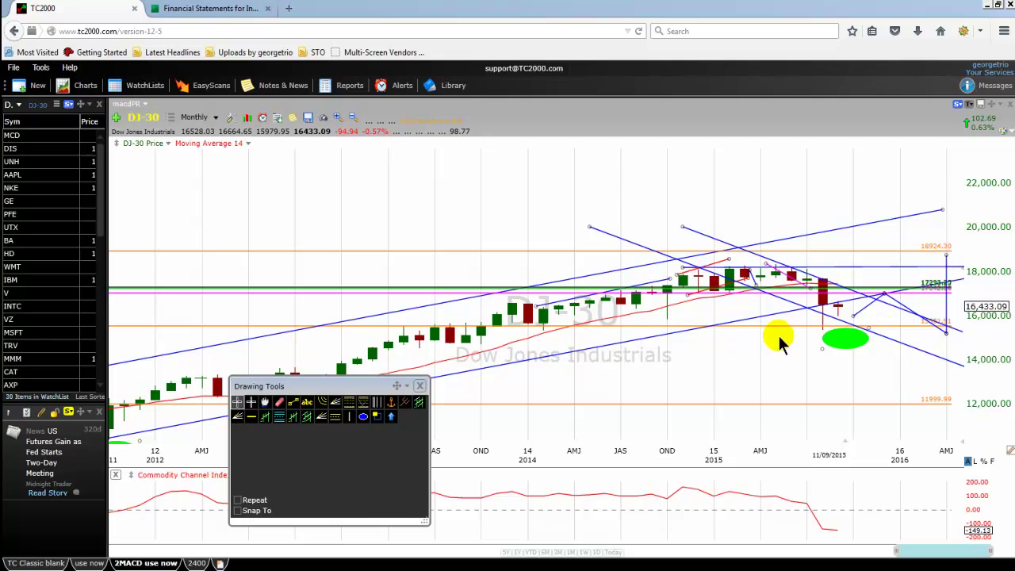
# - Examine the projected path against the wider monthly uptrend, and inspect the 15551.91 horizontal line on yearly candles
pyautogui.scroll(-3, 458, 206)
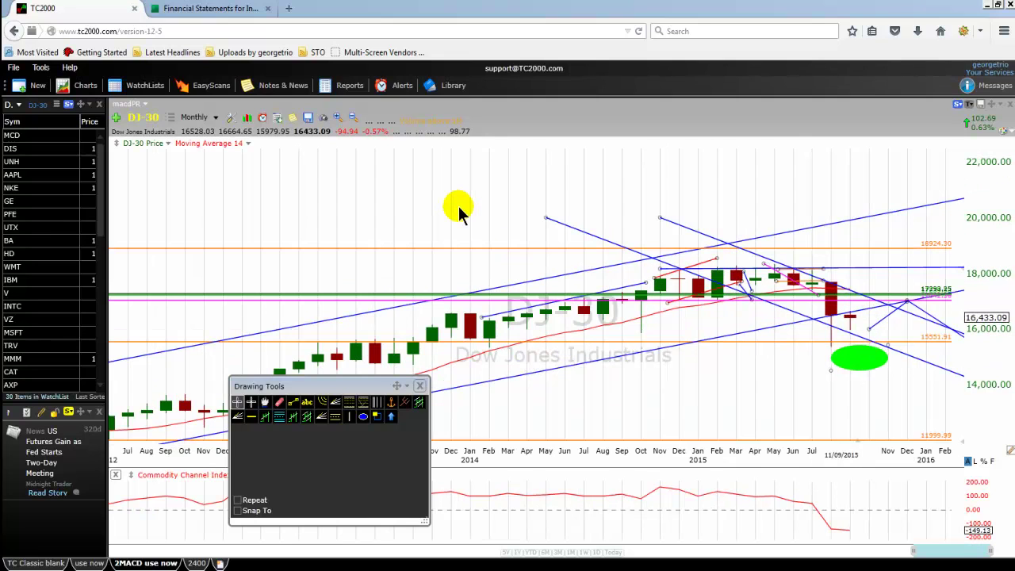
pyautogui.scroll(-1, 488, 232)
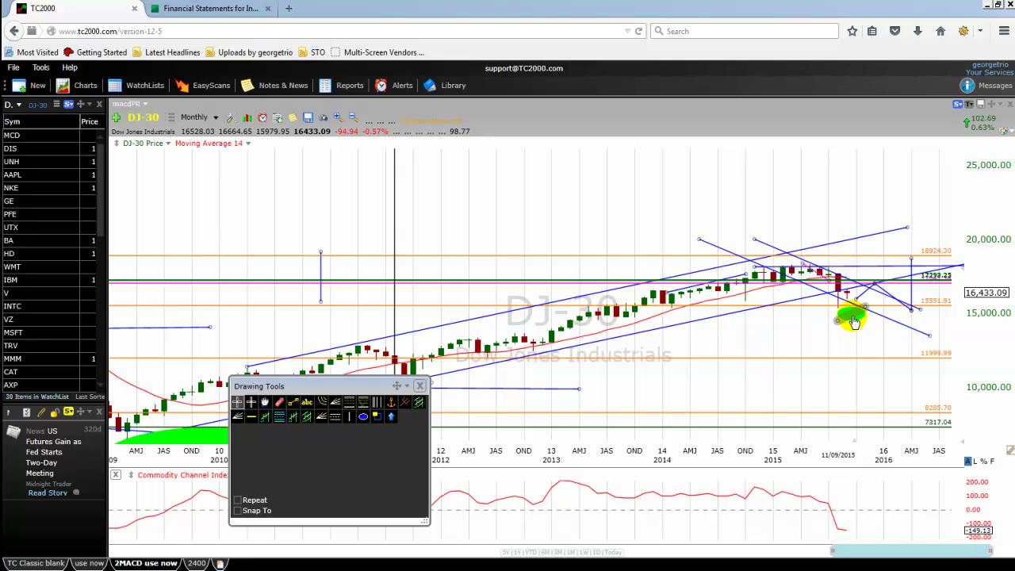
pyautogui.moveTo(853, 320)
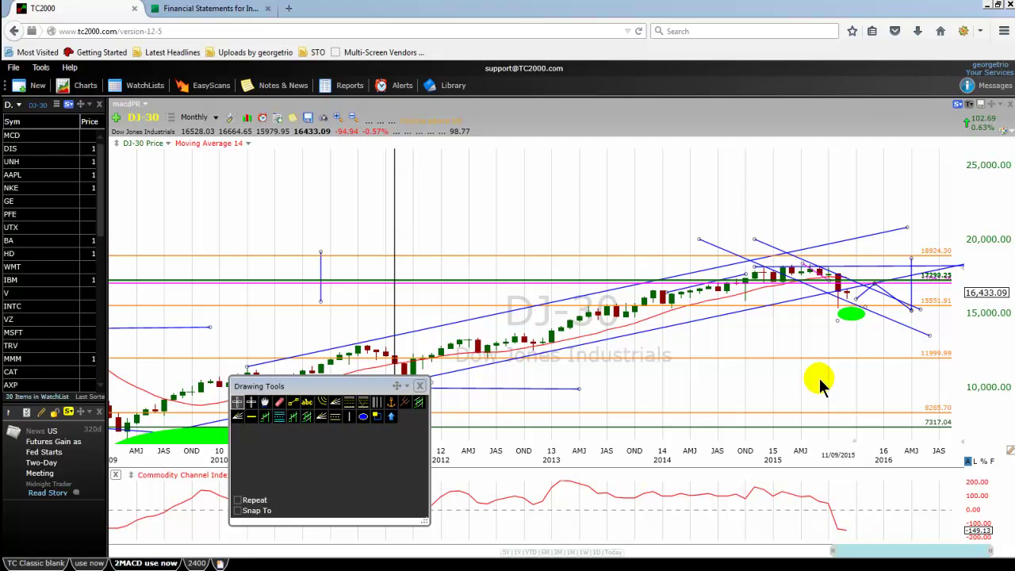
pyautogui.moveTo(663, 365)
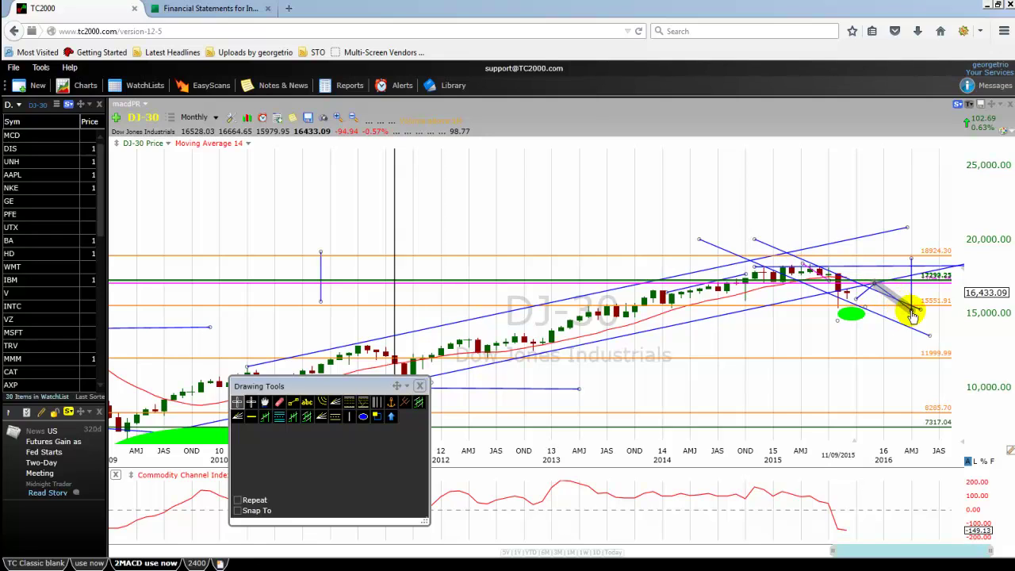
pyautogui.click(215, 117)
pyautogui.click(194, 410)
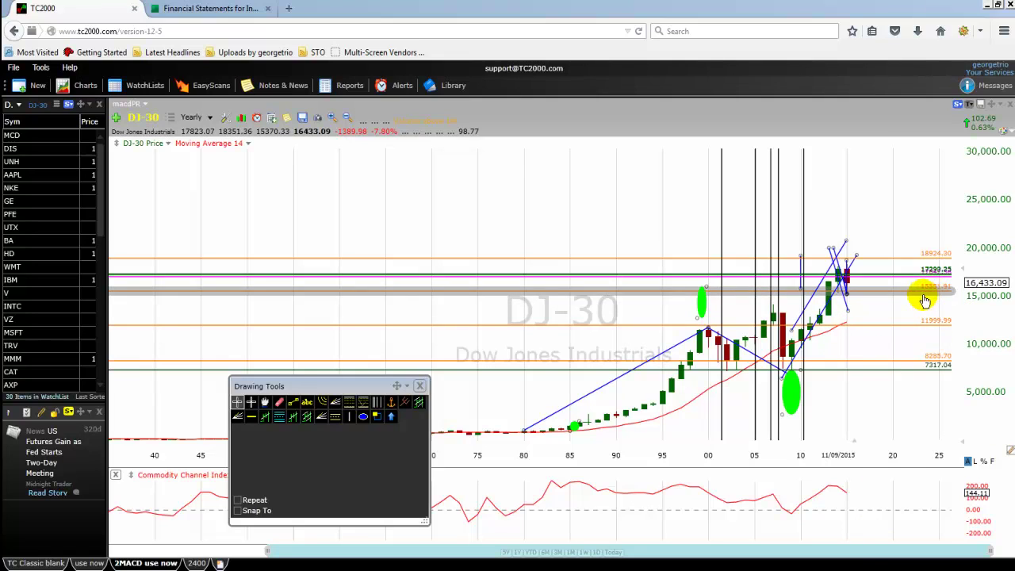
pyautogui.moveTo(930, 296)
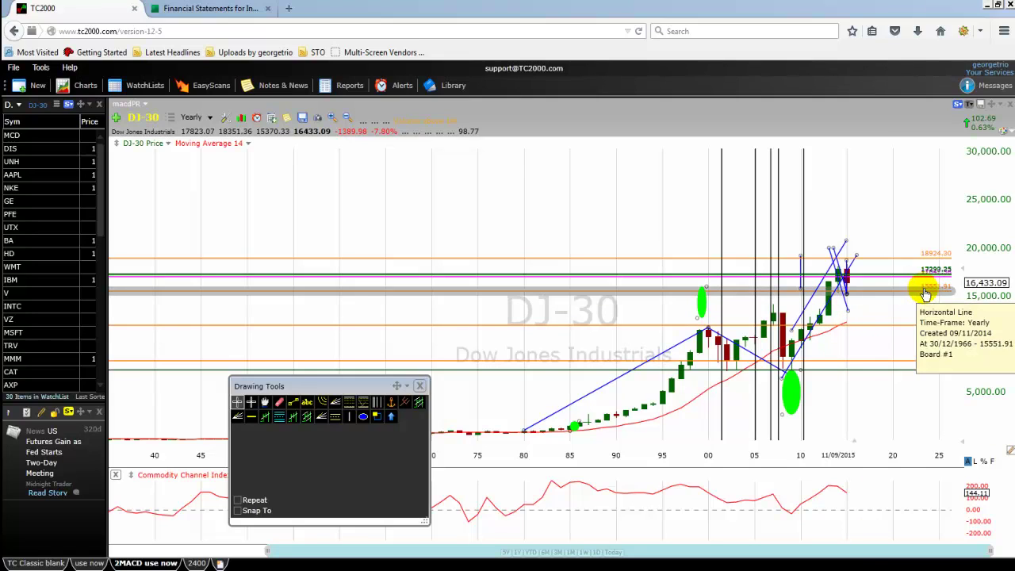